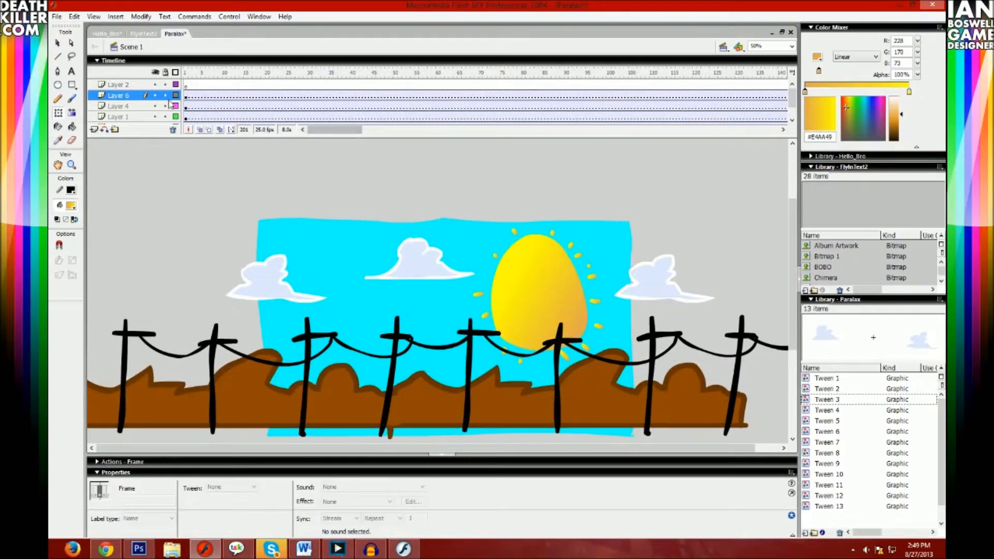
# - Activate the first frame of Layer 2 and hide the background scenery layers below it
pyautogui.click(186, 85)
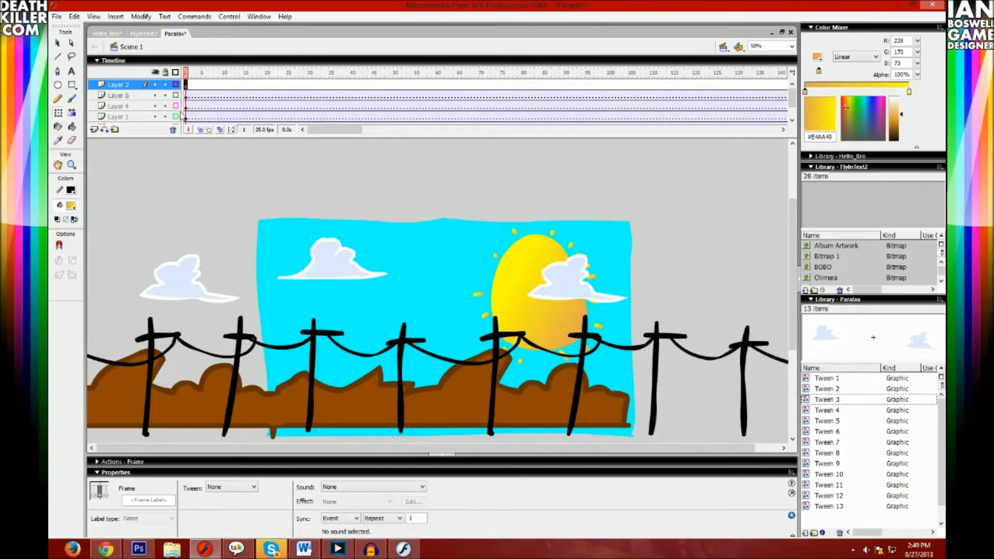
pyautogui.click(176, 116)
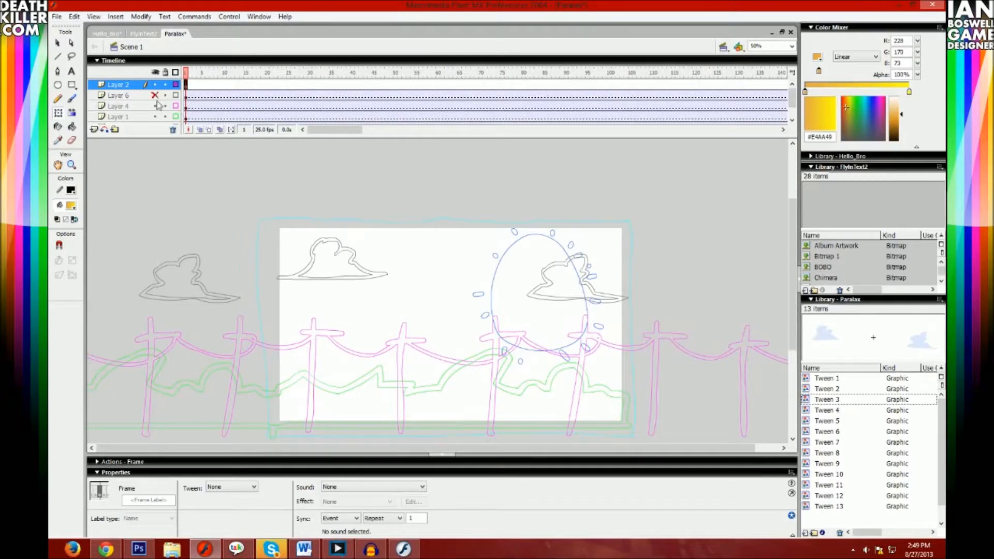
pyautogui.moveTo(158, 97); pyautogui.dragTo(155, 133)
# - Draw an L-shaped black leg from two filled rectangles on Layer 2, and add an empty layer above it
pyautogui.click(72, 100)
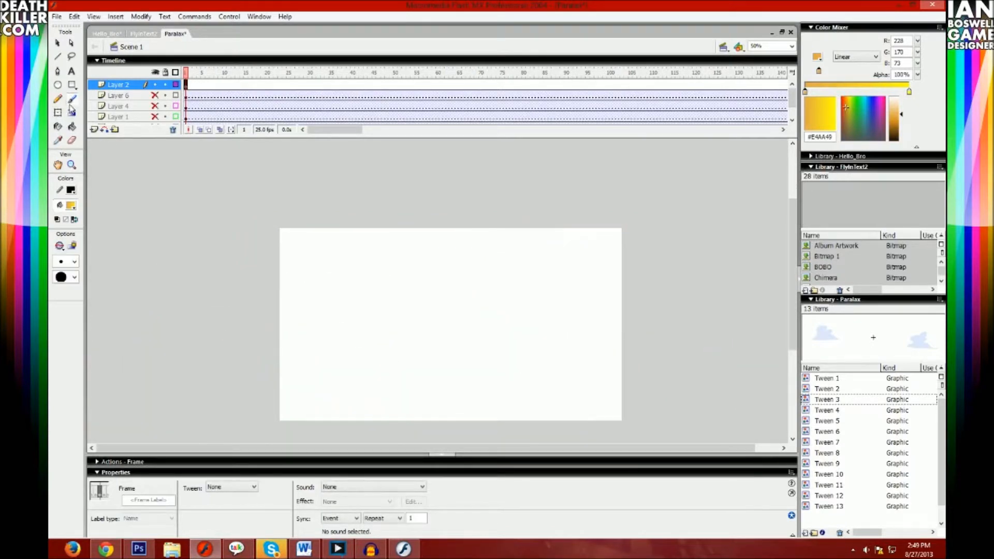
pyautogui.click(71, 205)
pyautogui.click(56, 228)
pyautogui.click(72, 85)
pyautogui.moveTo(377, 396); pyautogui.dragTo(432, 422)
pyautogui.click(93, 130)
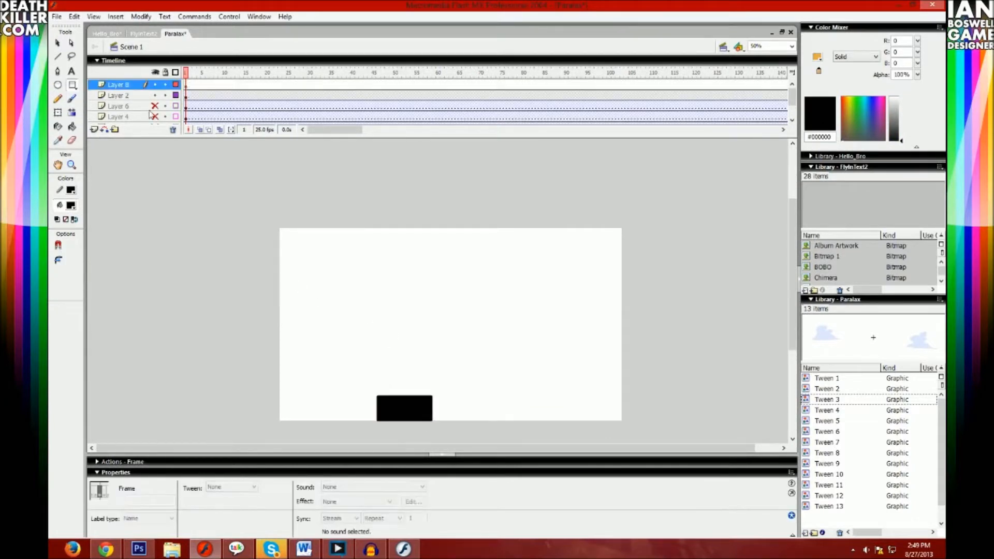
pyautogui.click(185, 96)
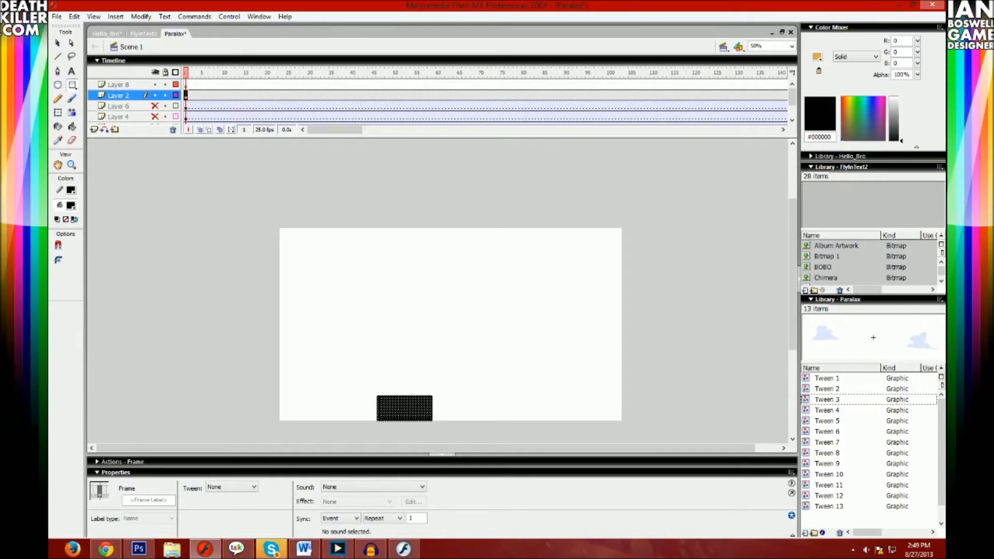
pyautogui.moveTo(419, 399); pyautogui.dragTo(432, 360)
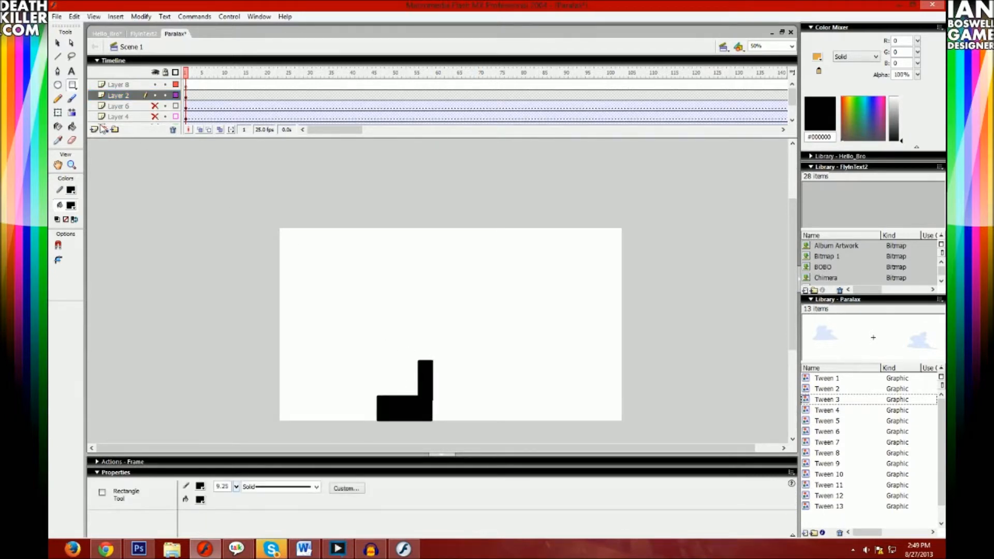
# - Draw a second L-shaped black leg beside the first one on Layer 8
pyautogui.click(186, 84)
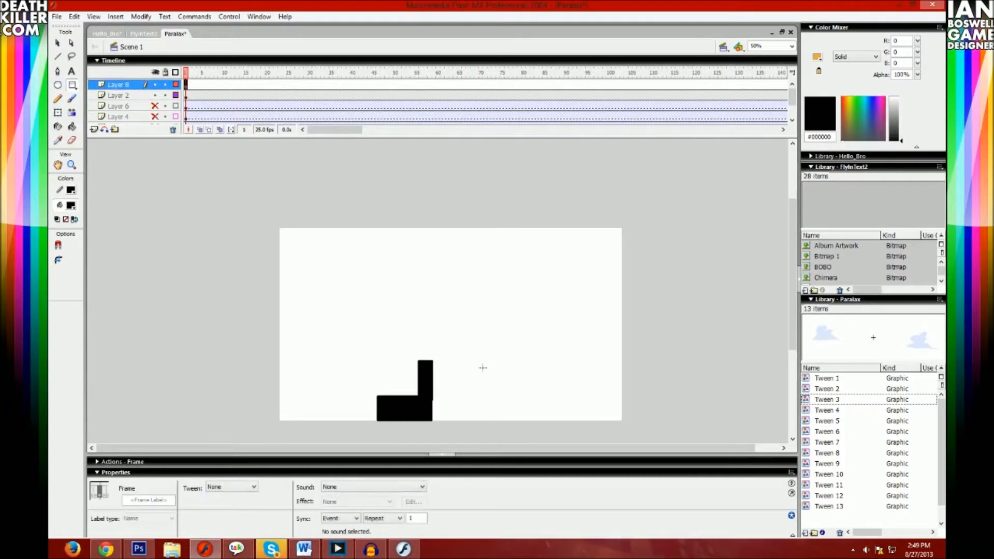
pyautogui.moveTo(446, 394); pyautogui.dragTo(494, 422)
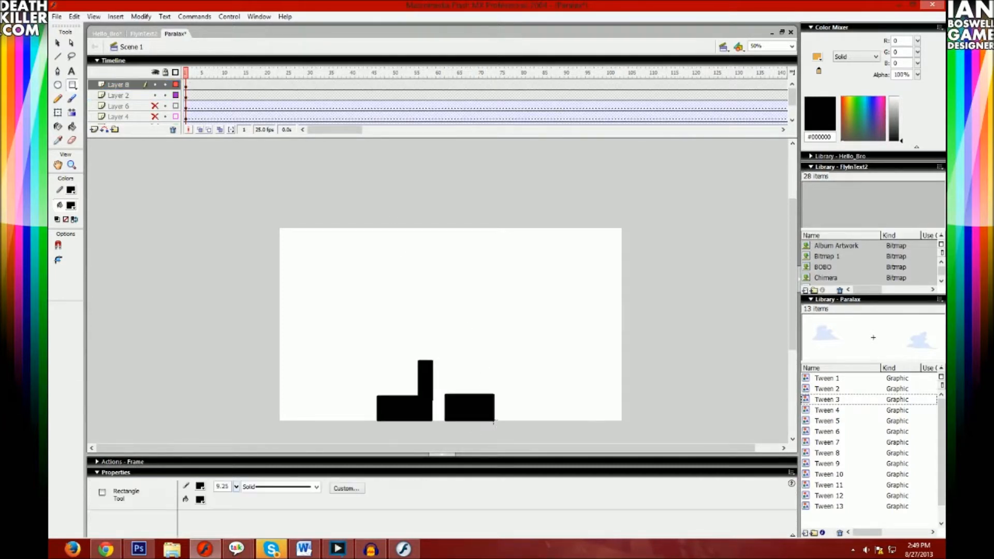
pyautogui.moveTo(483, 362); pyautogui.dragTo(480, 358)
# - Add a new layer and draw a tall black rectangle above the legs as the torso
pyautogui.click(94, 129)
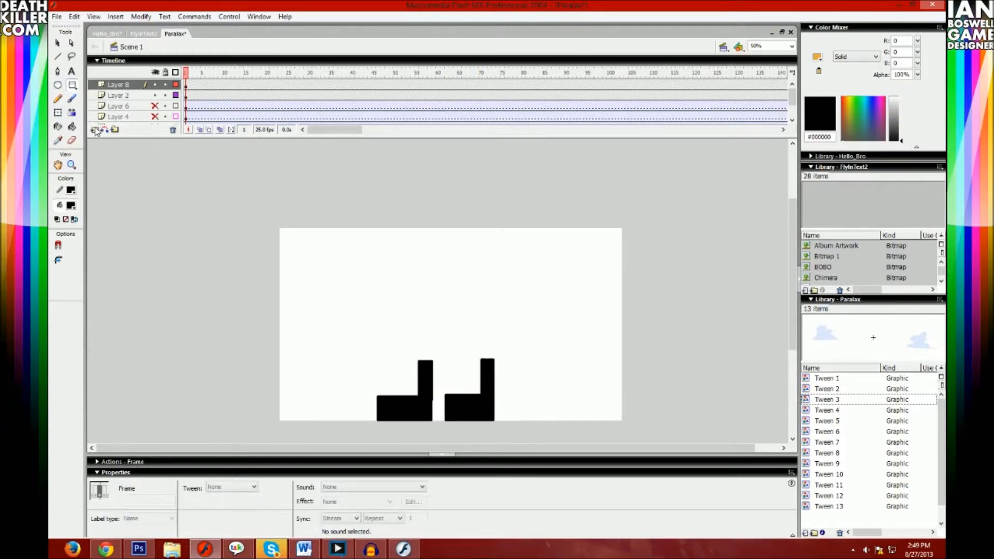
pyautogui.click(186, 85)
pyautogui.moveTo(437, 284)
pyautogui.mouseDown()
pyautogui.moveTo(468, 355)
pyautogui.moveTo(423, 287)
pyautogui.moveTo(437, 283)
pyautogui.mouseUp()
pyautogui.hotkey('ctrl', 'z')
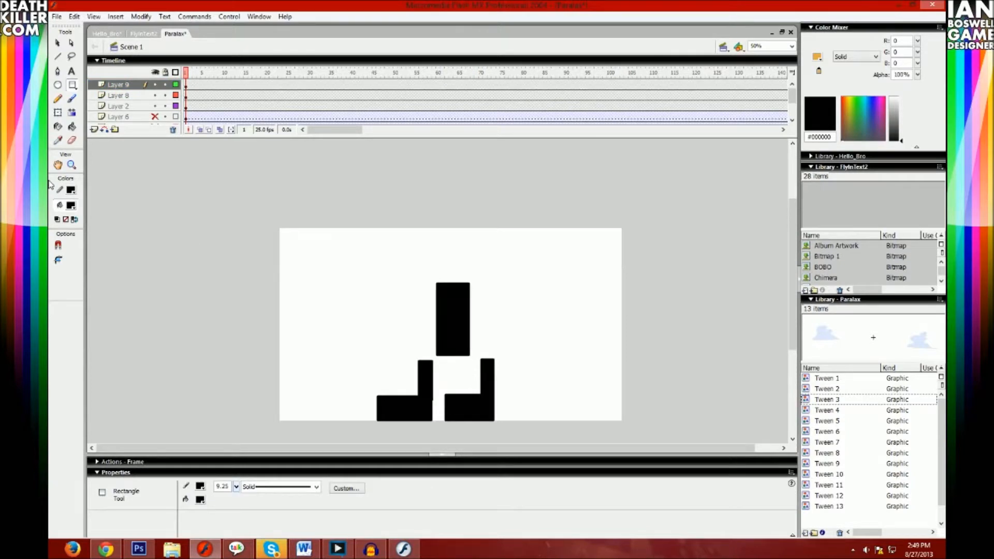
# - Add another layer and draw a black circle directly above the torso as the head
pyautogui.click(93, 129)
pyautogui.moveTo(188, 86); pyautogui.dragTo(197, 94)
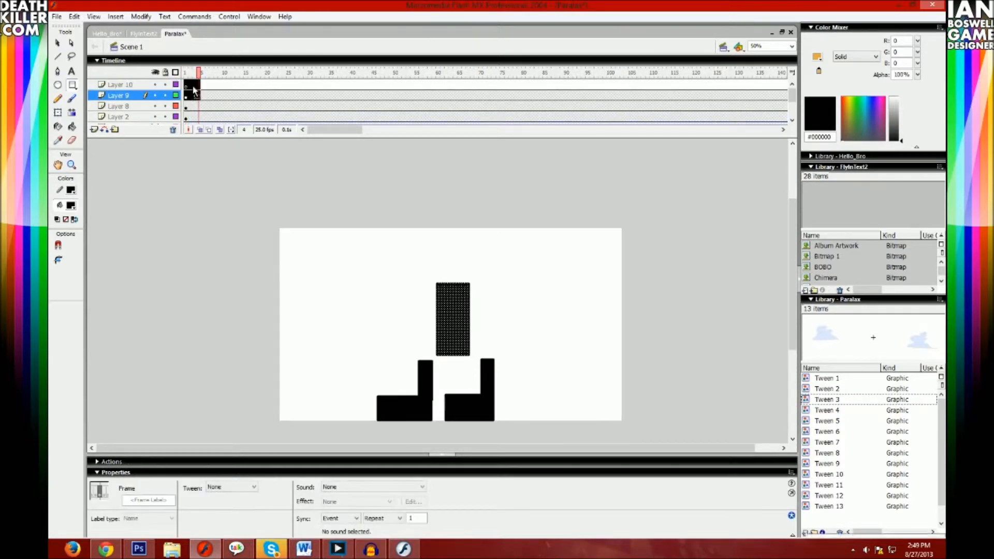
pyautogui.click(190, 86)
pyautogui.doubleClick(190, 86)
pyautogui.click(186, 85)
pyautogui.click(58, 85)
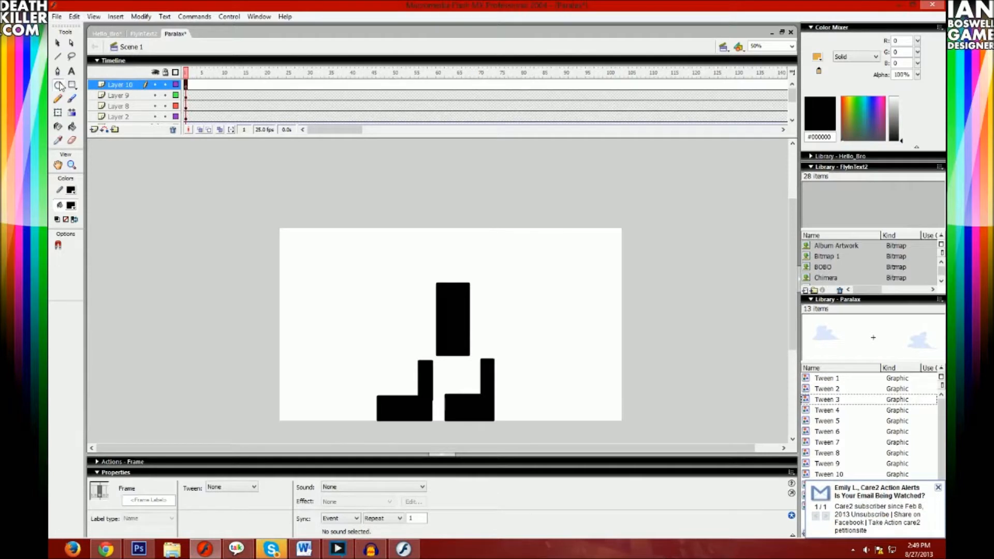
pyautogui.moveTo(430, 236); pyautogui.dragTo(476, 281)
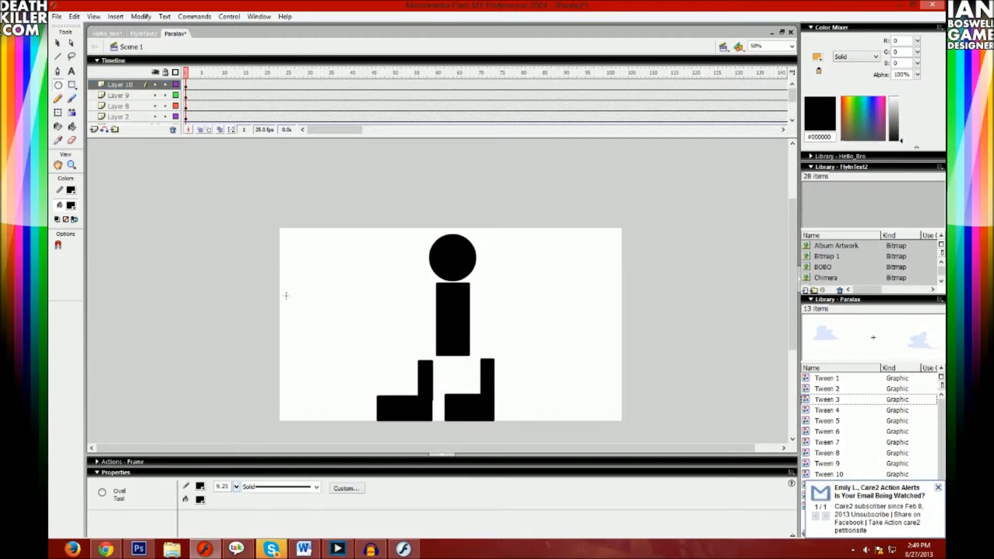
# - Add a layer and draw two bent arms from black rectangles, the right one pointing down and the left one up
pyautogui.click(95, 130)
pyautogui.click(72, 85)
pyautogui.moveTo(476, 282)
pyautogui.mouseDown()
pyautogui.moveTo(512, 294)
pyautogui.moveTo(502, 326)
pyautogui.mouseUp()
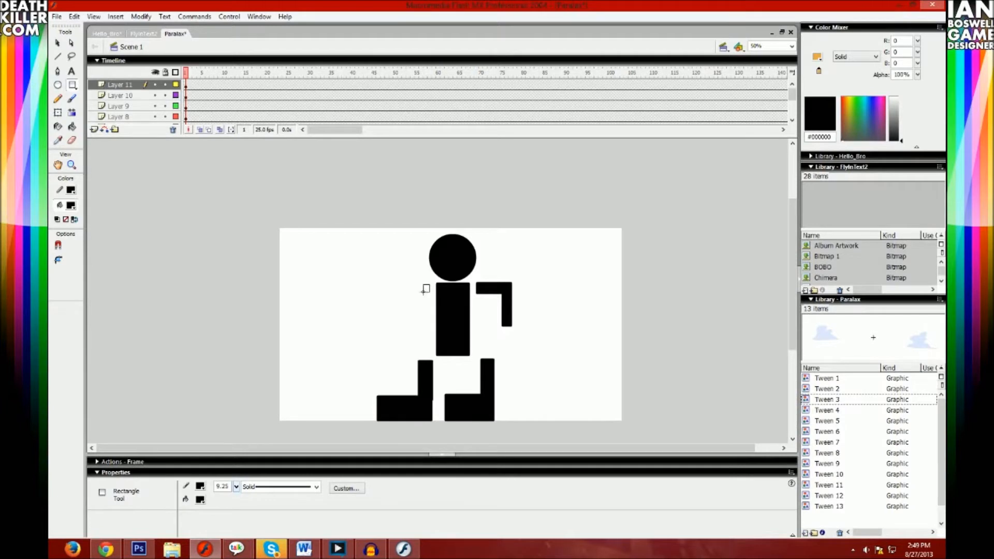
pyautogui.moveTo(406, 293); pyautogui.dragTo(406, 261)
# - Draw a black circle as a hand at the end of each arm
pyautogui.click(58, 86)
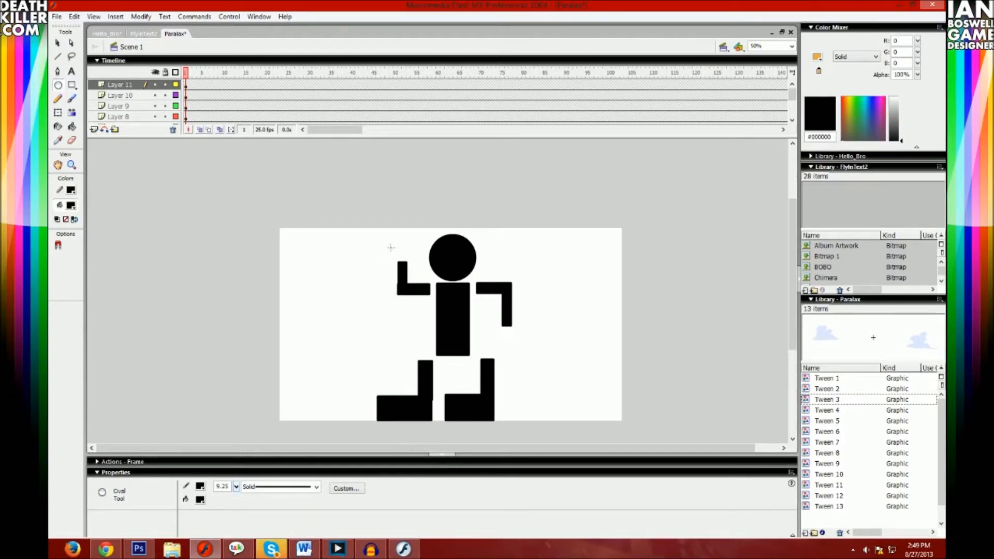
pyautogui.moveTo(414, 265); pyautogui.dragTo(414, 268)
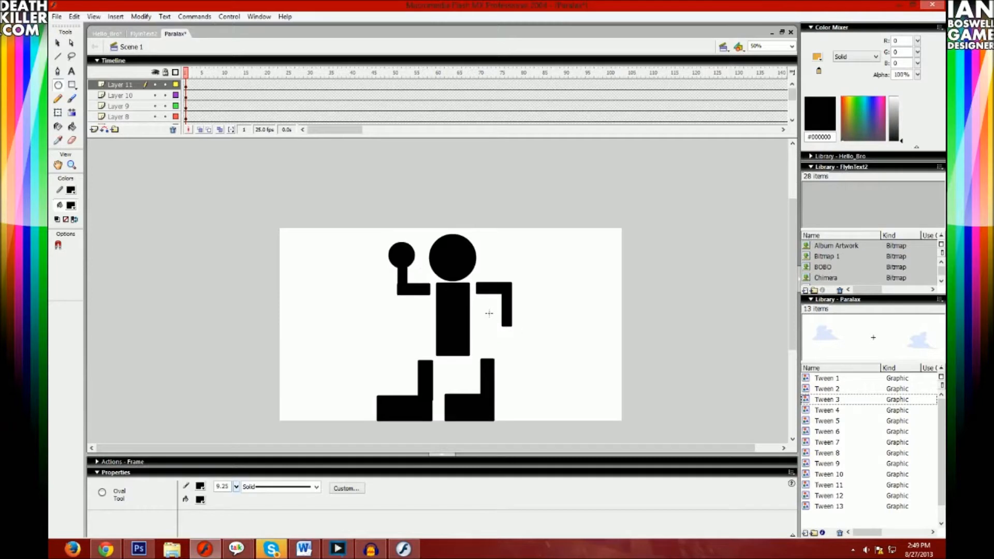
pyautogui.moveTo(514, 332); pyautogui.dragTo(520, 339)
pyautogui.hotkey('ctrl', 'z')
# - Cut the right arm together with its hand from Layer 11
pyautogui.click(57, 43)
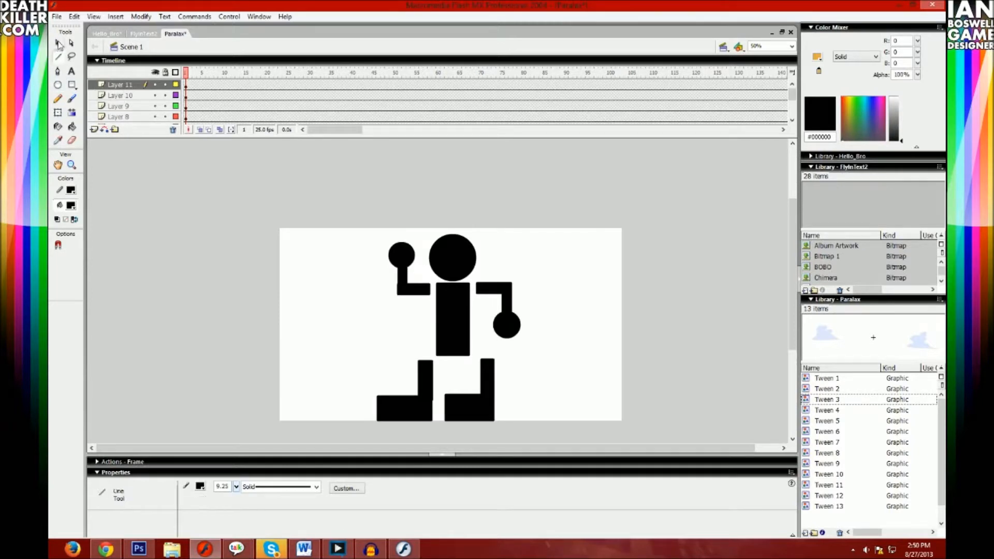
pyautogui.click(520, 333)
pyautogui.keyDown('shift'); pyautogui.click(505, 293); pyautogui.keyUp('shift')
pyautogui.moveTo(510, 301); pyautogui.dragTo(658, 293)
pyautogui.hotkey('ctrl', 'z')
pyautogui.hotkey('ctrl', 'x')
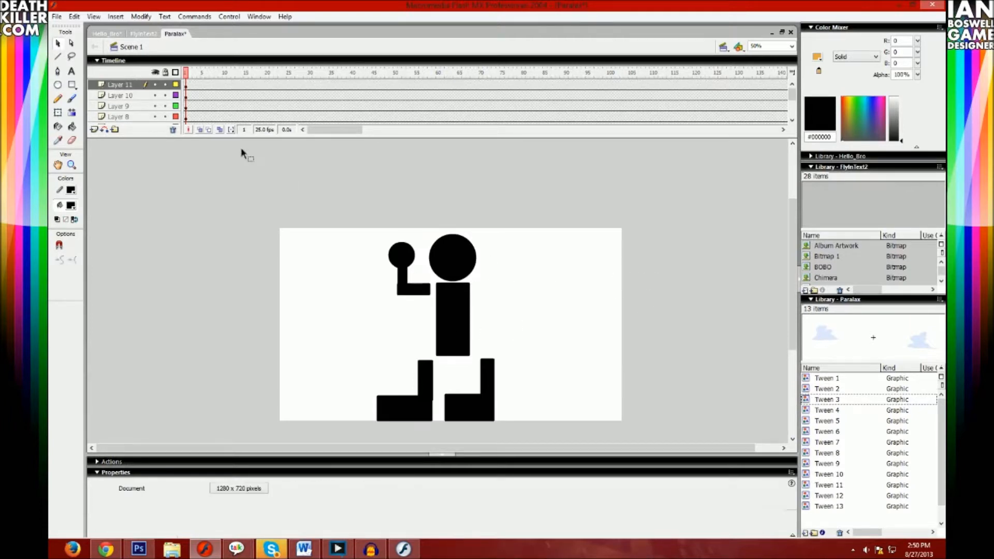
# - Add a new layer above Layer 11 and paste the cut right arm in place on it
pyautogui.click(183, 95)
pyautogui.click(185, 95)
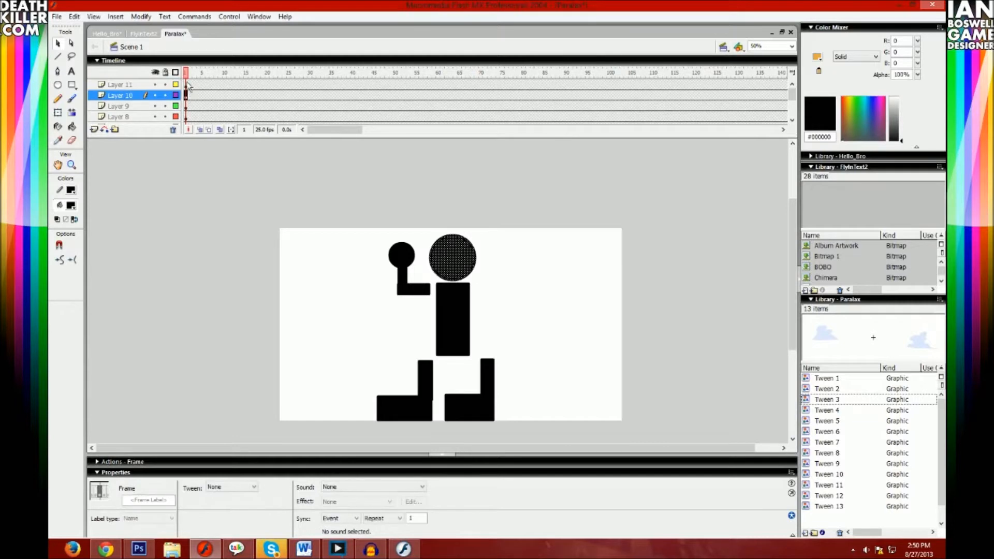
pyautogui.click(185, 106)
pyautogui.click(186, 85)
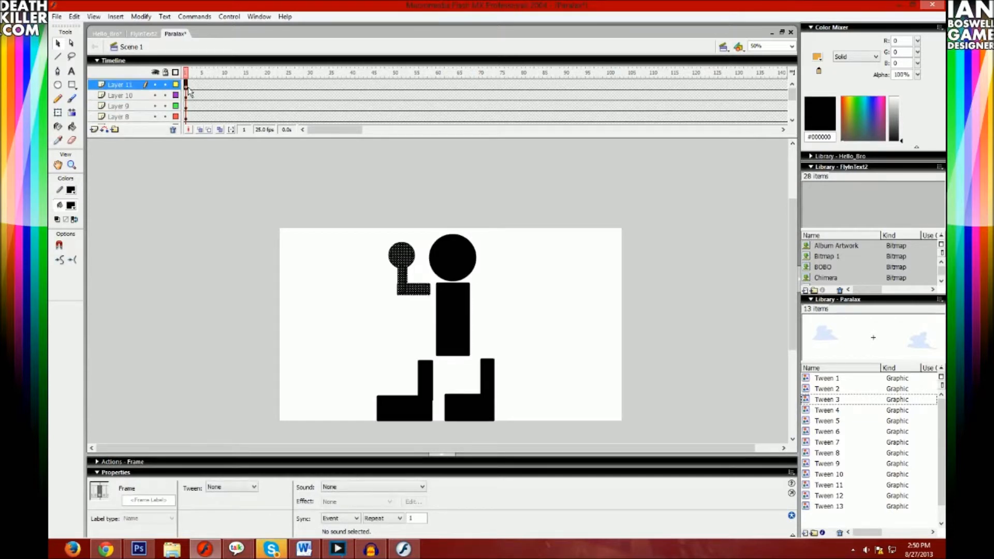
pyautogui.click(94, 130)
pyautogui.click(185, 85)
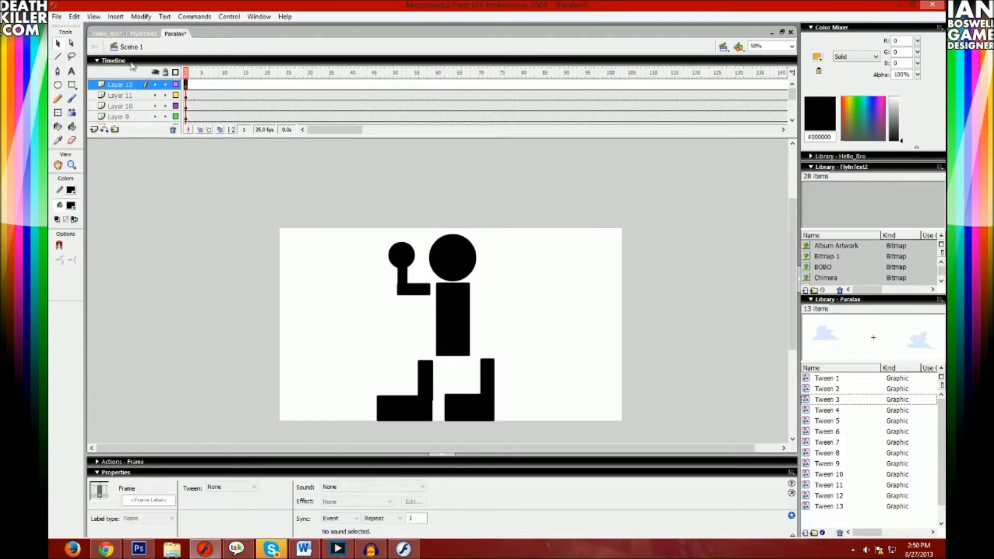
pyautogui.click(74, 17)
pyautogui.click(95, 94)
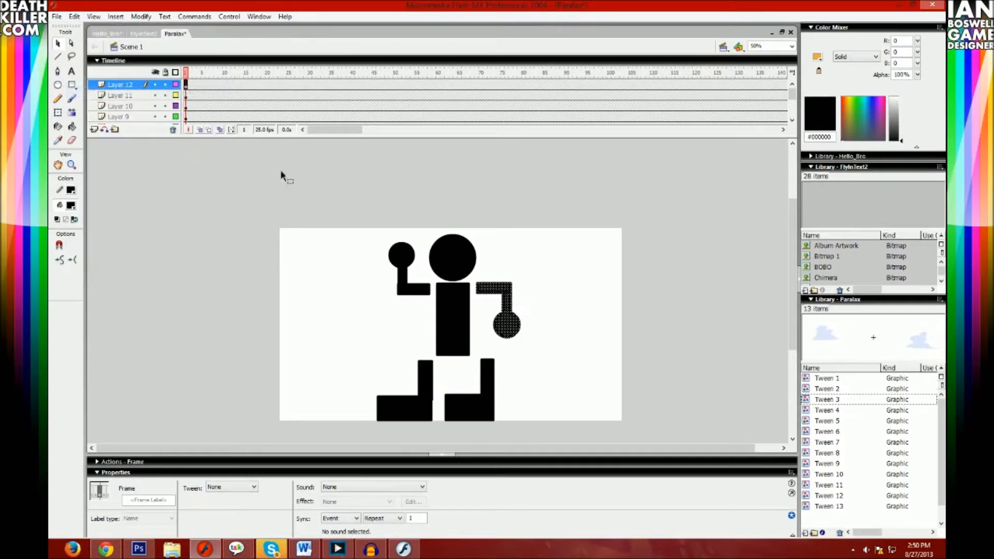
# - Convert the right arm and the left arm into separate graphic symbols, keeping the default names
pyautogui.rightClick(504, 321)
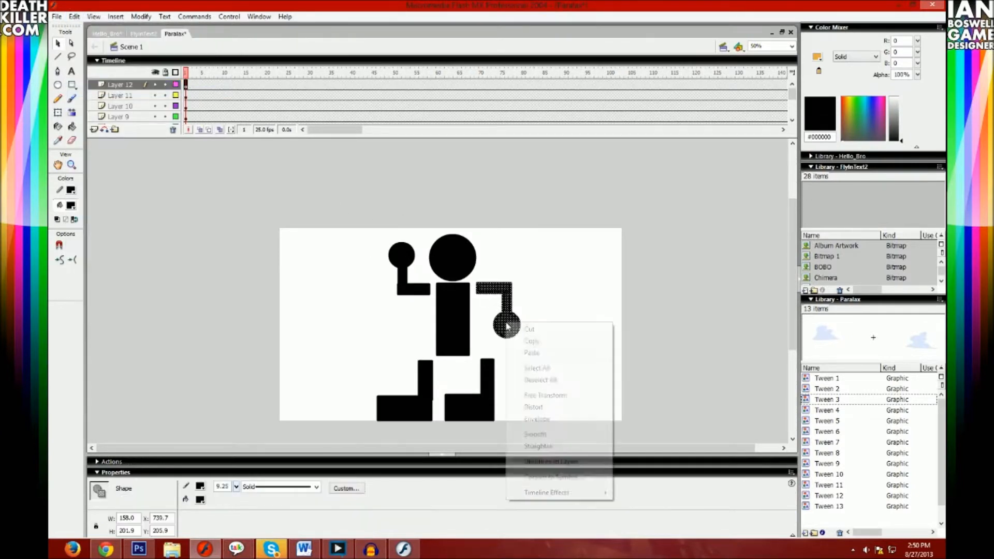
pyautogui.click(548, 474)
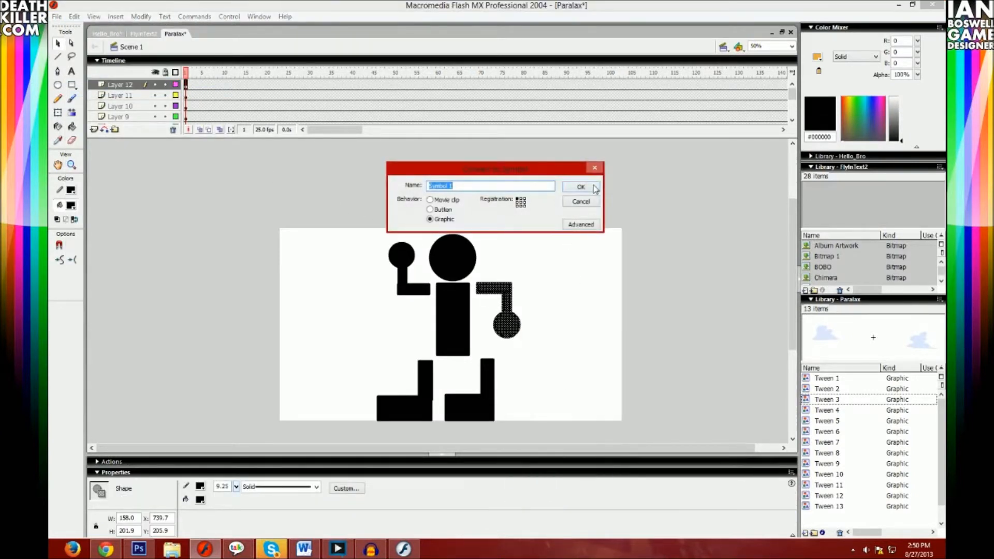
pyautogui.press('Return')
pyautogui.click(176, 96)
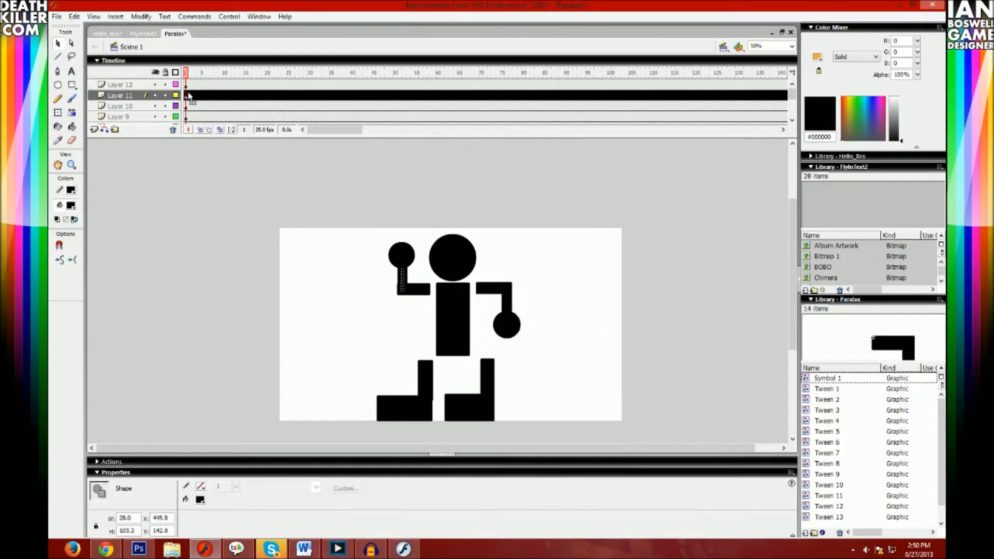
pyautogui.click(189, 95)
pyautogui.rightClick(409, 257)
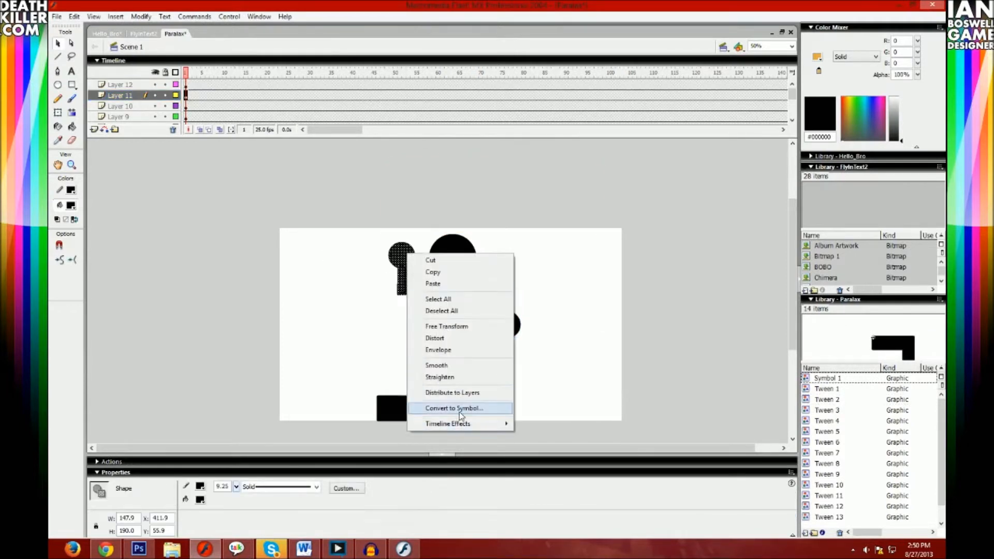
pyautogui.click(422, 406)
pyautogui.click(579, 188)
# - Convert the torso and the head into separate graphic symbols with the default names
pyautogui.click(466, 328)
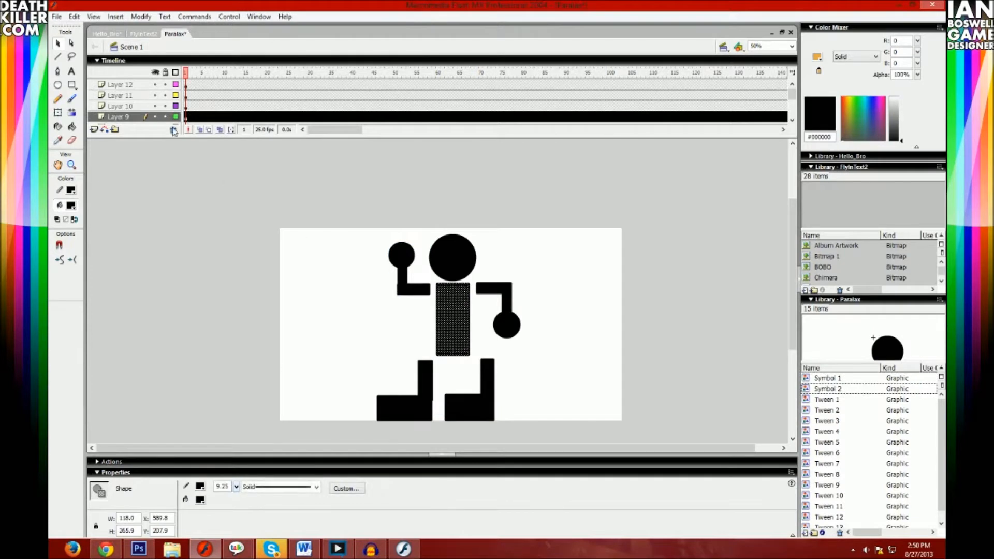
pyautogui.rightClick(454, 318)
pyautogui.click(498, 473)
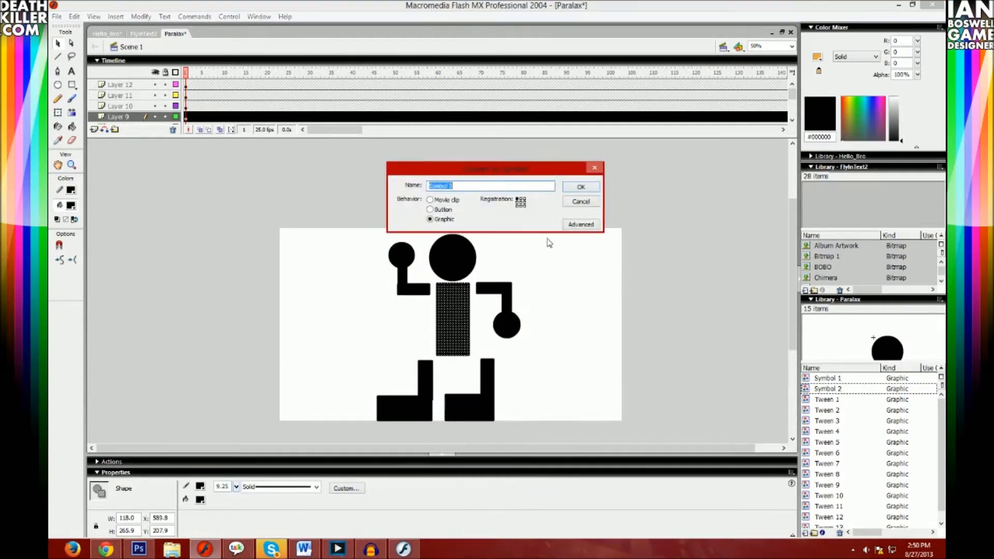
pyautogui.click(581, 186)
pyautogui.click(454, 261)
pyautogui.rightClick(451, 260)
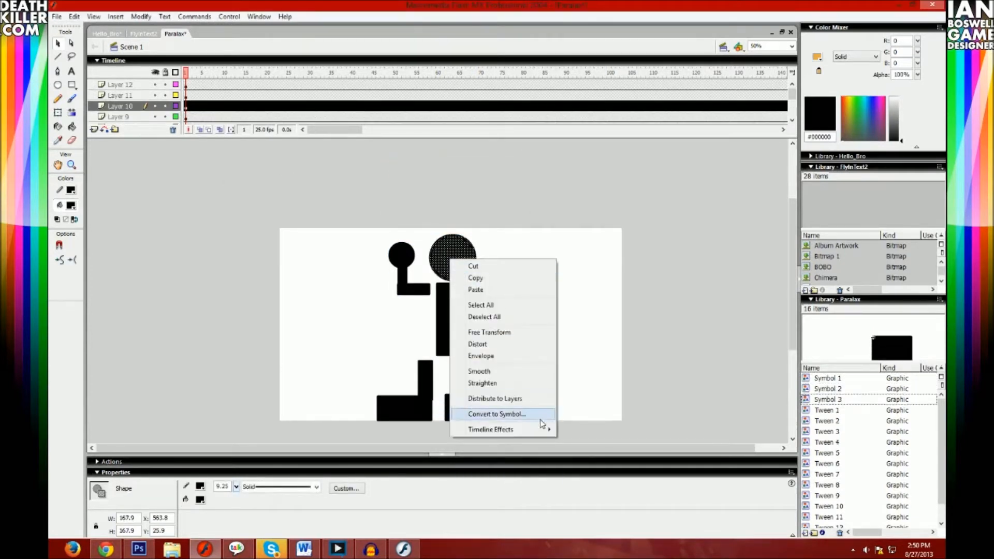
pyautogui.click(526, 415)
pyautogui.click(580, 187)
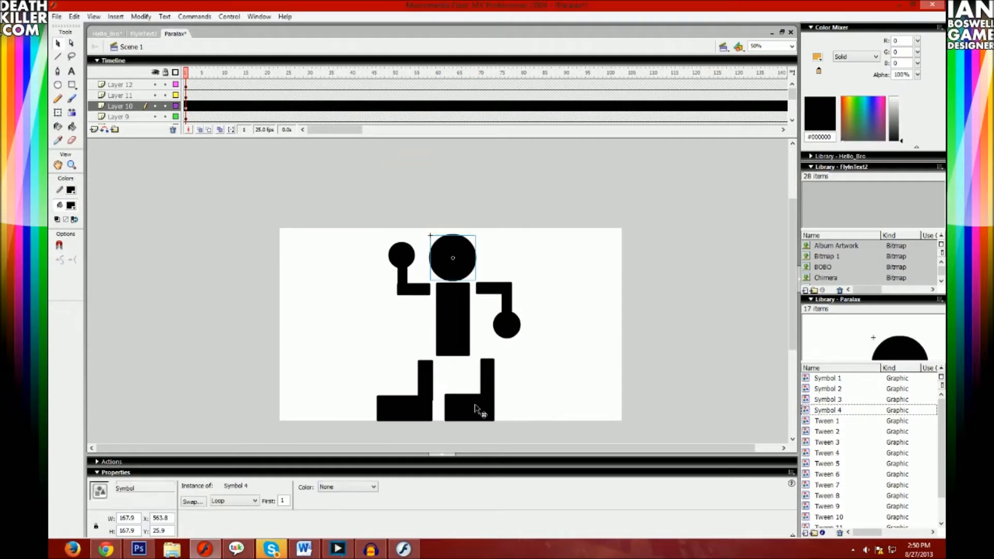
# - Convert the right leg and the left leg into separate graphic symbols, keeping the default names
pyautogui.click(476, 409)
pyautogui.keyDown('shift'); pyautogui.click(487, 390); pyautogui.keyUp('shift')
pyautogui.rightClick(487, 390)
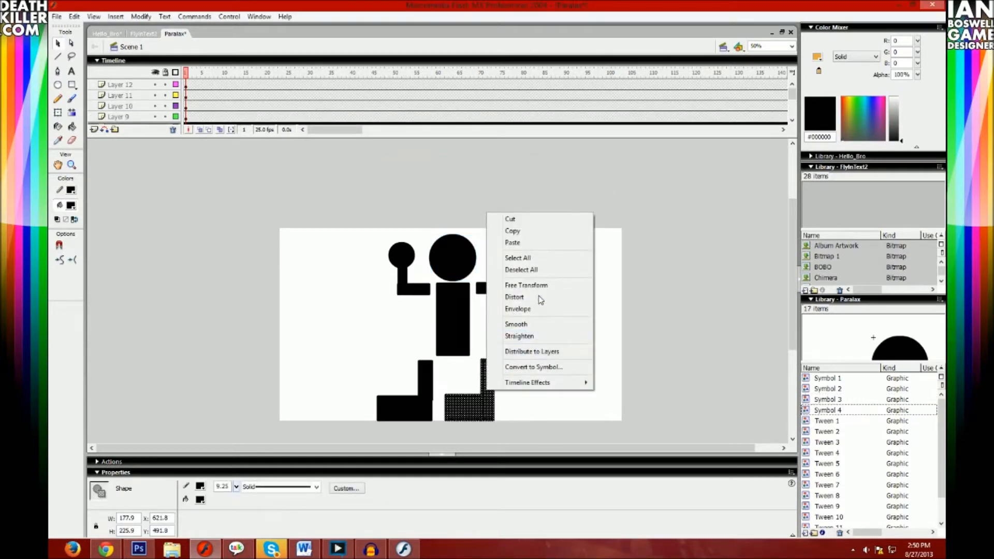
pyautogui.click(534, 367)
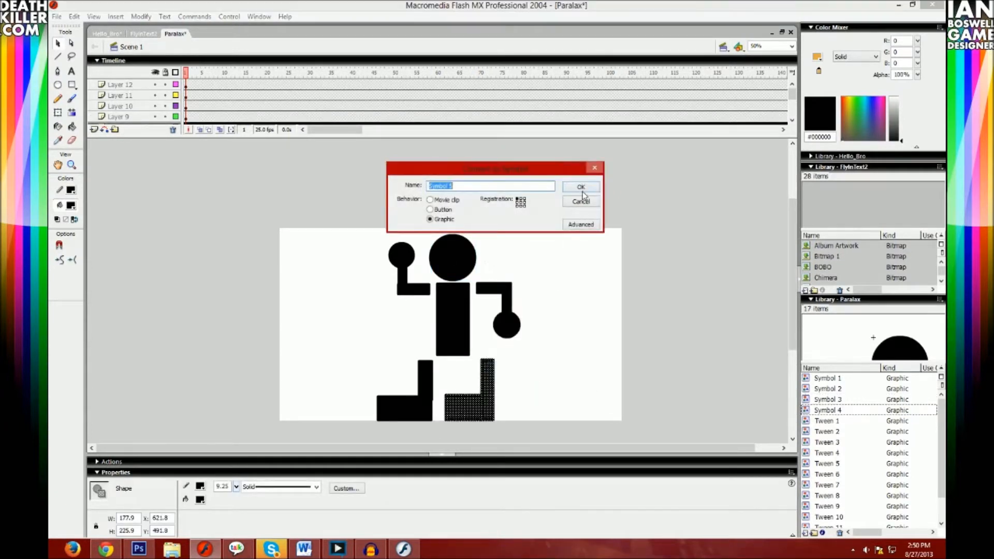
pyautogui.click(581, 190)
pyautogui.click(422, 406)
pyautogui.keyDown('shift'); pyautogui.click(425, 390); pyautogui.keyUp('shift')
pyautogui.rightClick(425, 387)
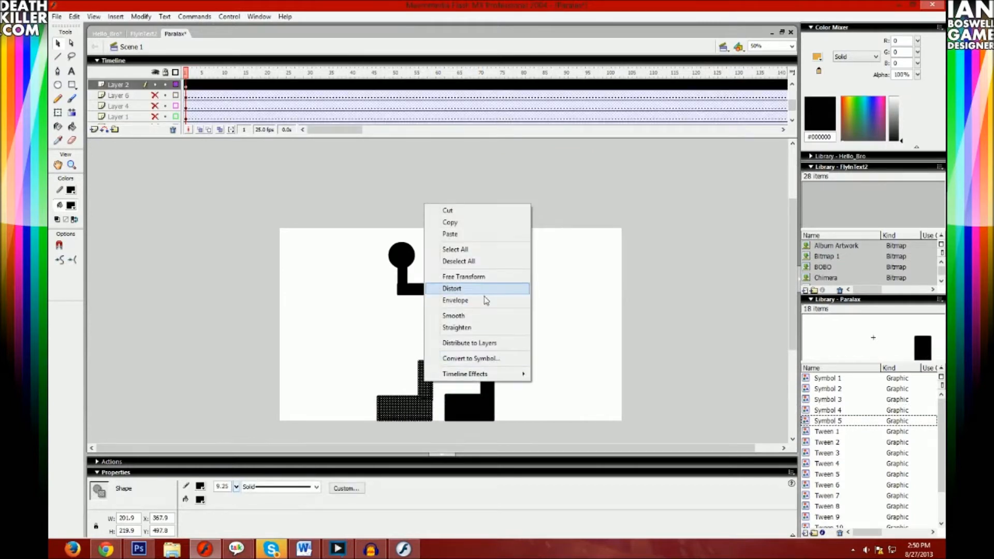
pyautogui.click(496, 358)
pyautogui.click(581, 189)
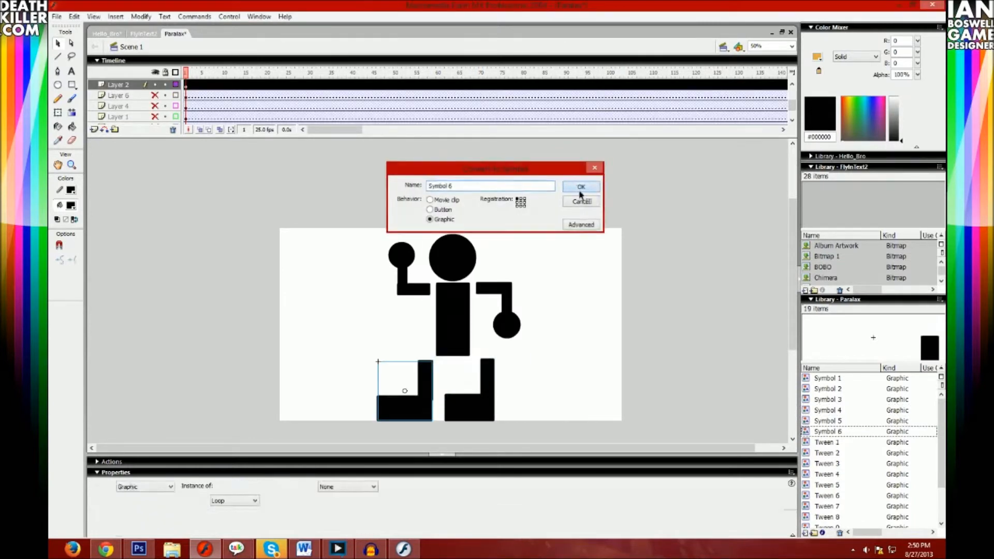
pyautogui.click(202, 95)
pyautogui.click(187, 85)
pyautogui.scroll(3, 192, 95)
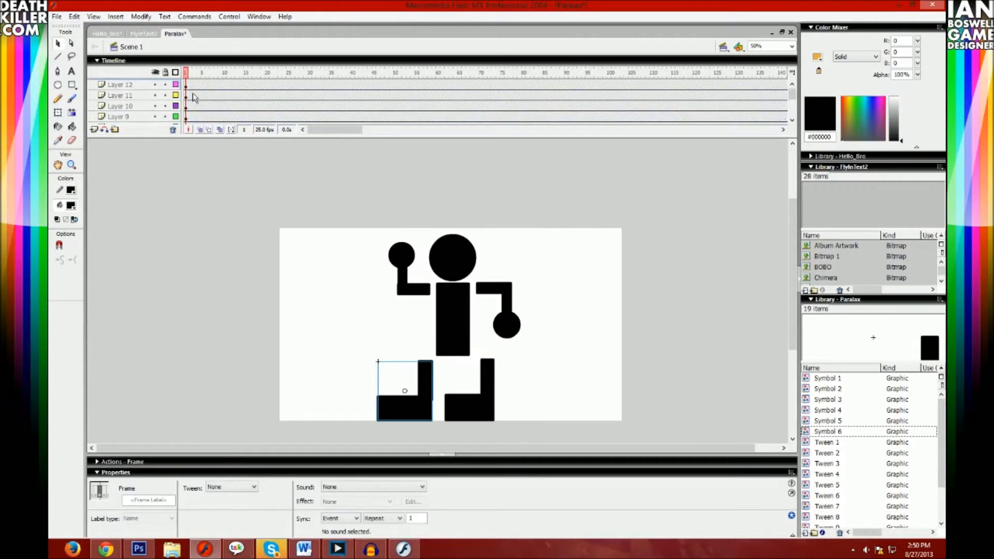
# - Create a motion tween on the frames of all six body-part layers
pyautogui.keyDown('shift'); pyautogui.click(187, 86); pyautogui.keyUp('shift')
pyautogui.rightClick(187, 85)
pyautogui.click(208, 91)
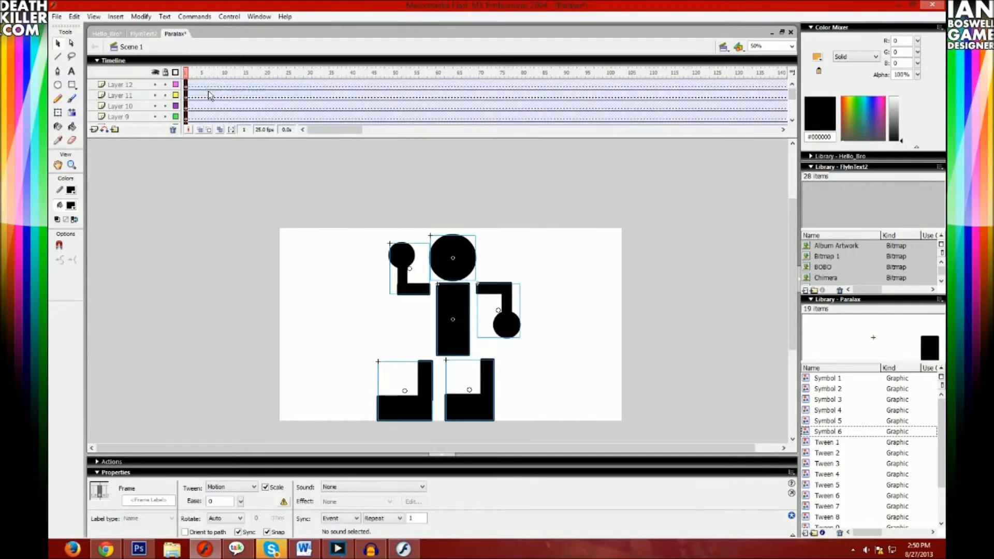
# - Enlarge the timeline so that all the body-part layers show at once
pyautogui.click(197, 83)
pyautogui.click(190, 84)
pyautogui.scroll(-3, 196, 111)
pyautogui.scroll(2, 193, 110)
pyautogui.click(193, 108)
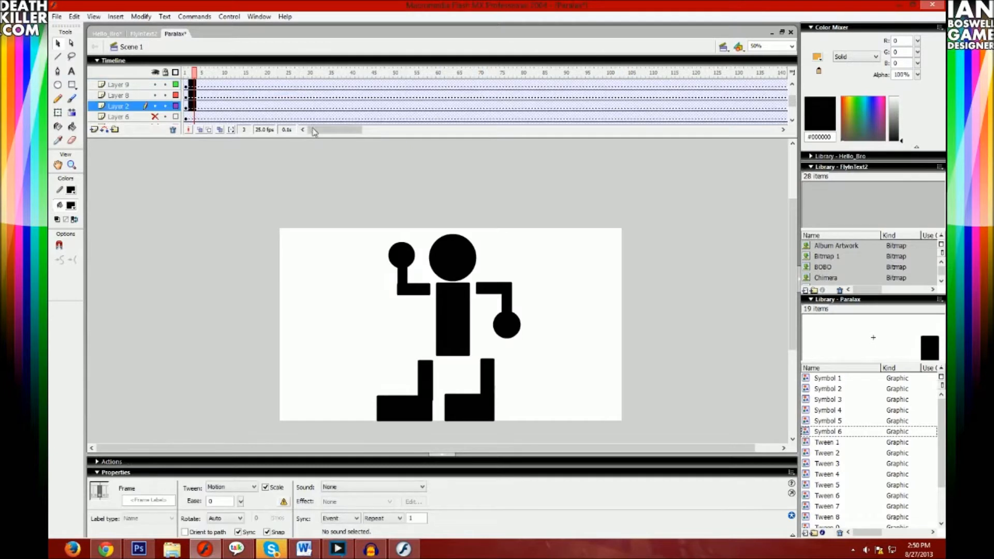
pyautogui.moveTo(313, 134); pyautogui.dragTo(319, 195)
# - Insert keyframes at frame 22 on all six body-part layers
pyautogui.click(193, 129)
pyautogui.click(199, 129)
pyautogui.scroll(1, 190, 93)
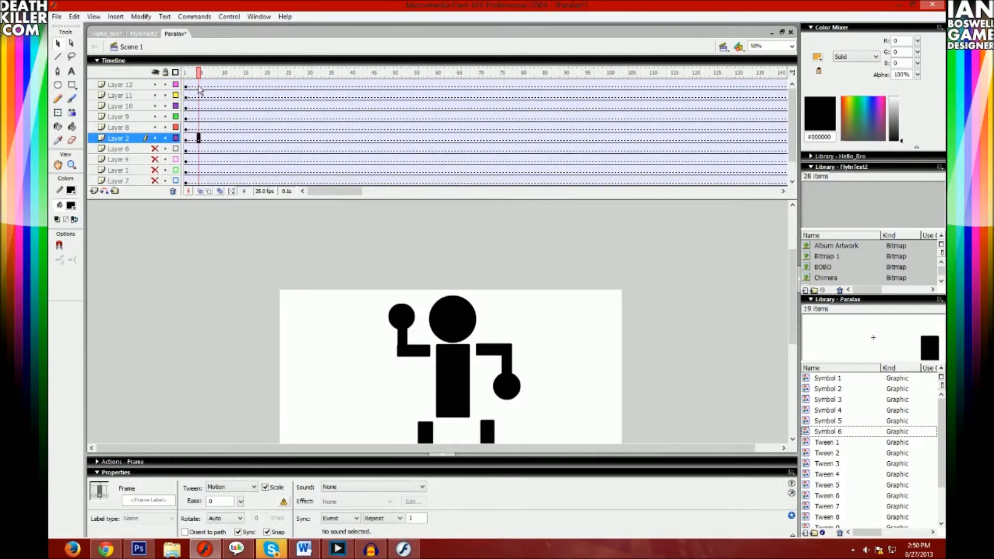
pyautogui.keyDown('shift'); pyautogui.click(199, 89); pyautogui.keyUp('shift')
pyautogui.moveTo(199, 89); pyautogui.dragTo(279, 92)
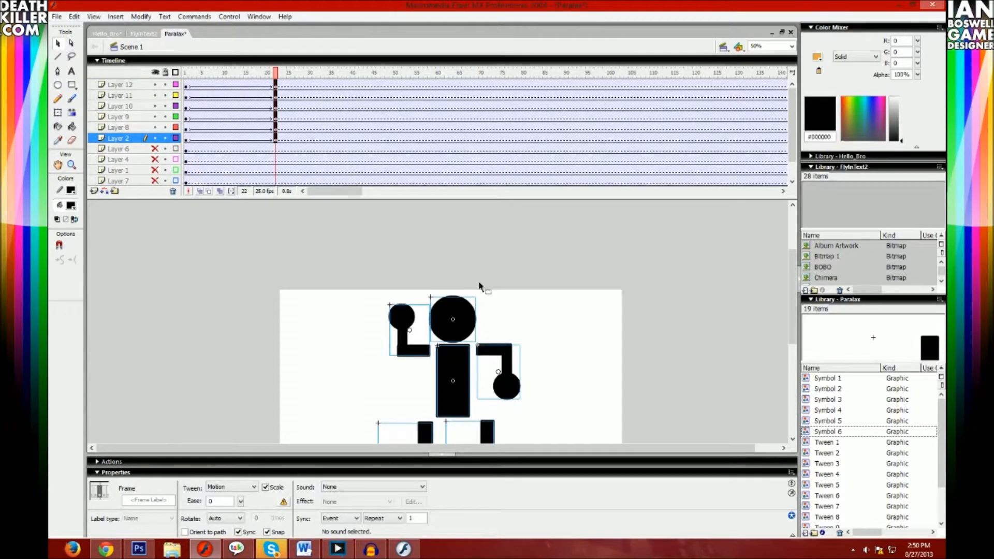
pyautogui.click(527, 309)
# - At frame 22, rotate the right arm with Free Transform and place it across the torso, fist in front
pyautogui.scroll(-3, 523, 309)
pyautogui.click(509, 298)
pyautogui.scroll(3, 508, 298)
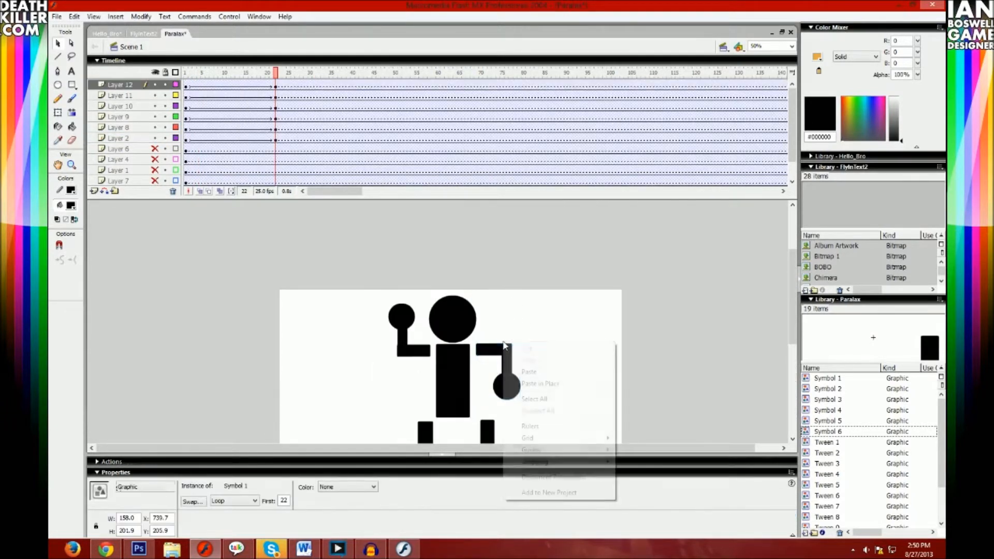
pyautogui.scroll(-3, 504, 346)
pyautogui.rightClick(508, 278)
pyautogui.click(541, 345)
pyautogui.moveTo(530, 246); pyautogui.dragTo(441, 298)
pyautogui.click(347, 301)
# - Rotate the left arm at frame 22 and place it folded over the lower torso
pyautogui.click(406, 251)
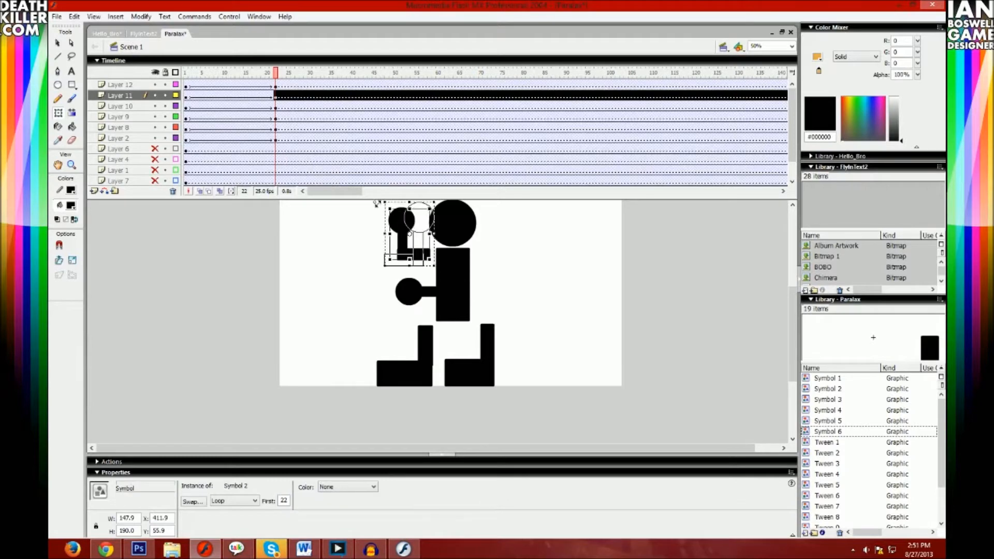
pyautogui.moveTo(442, 208); pyautogui.dragTo(357, 186)
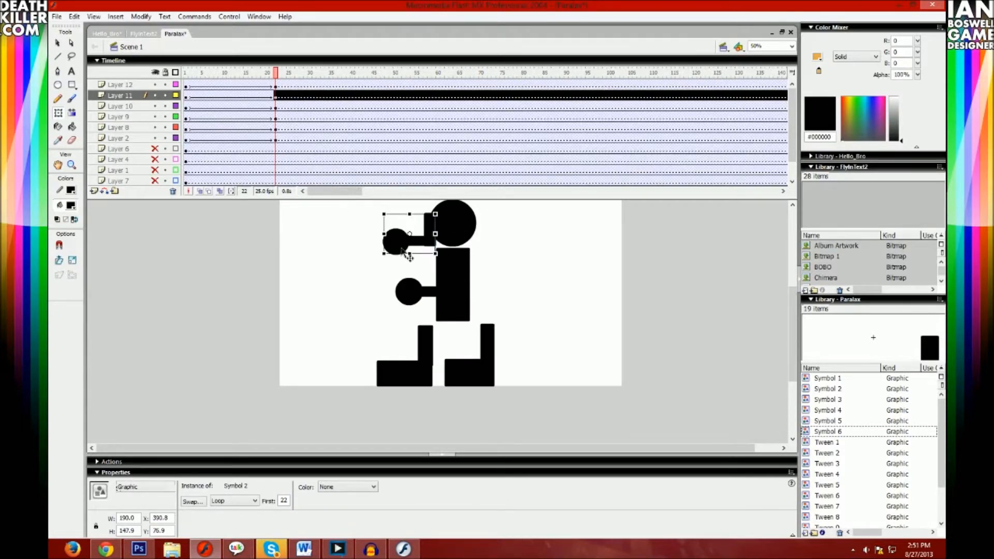
pyautogui.moveTo(399, 241); pyautogui.dragTo(433, 300)
pyautogui.click(549, 348)
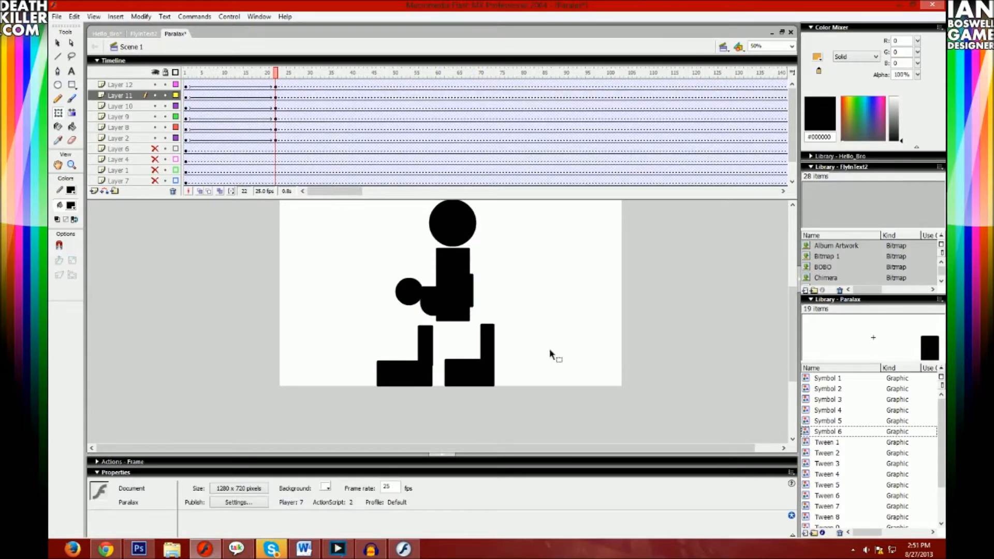
# - Rotate and move both legs at frame 22 into a wide running stride beneath the torso
pyautogui.moveTo(486, 354); pyautogui.dragTo(462, 340)
pyautogui.moveTo(419, 382); pyautogui.dragTo(494, 380)
pyautogui.moveTo(522, 322); pyautogui.dragTo(506, 354)
pyautogui.click(525, 360)
pyautogui.scroll(3, 497, 331)
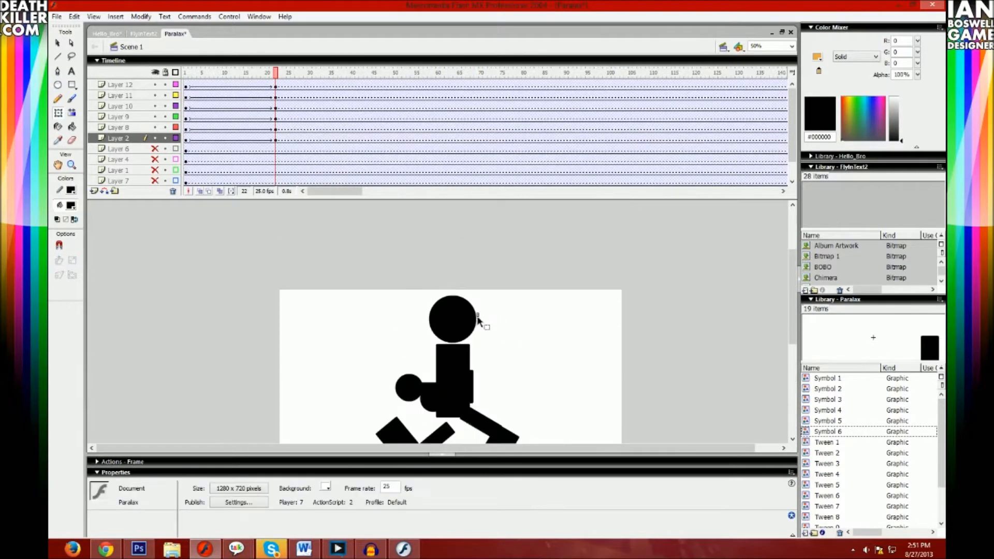
# - Fine-tune the positions of the head and the right arm against the torso at frame 22
pyautogui.click(478, 317)
pyautogui.click(451, 364)
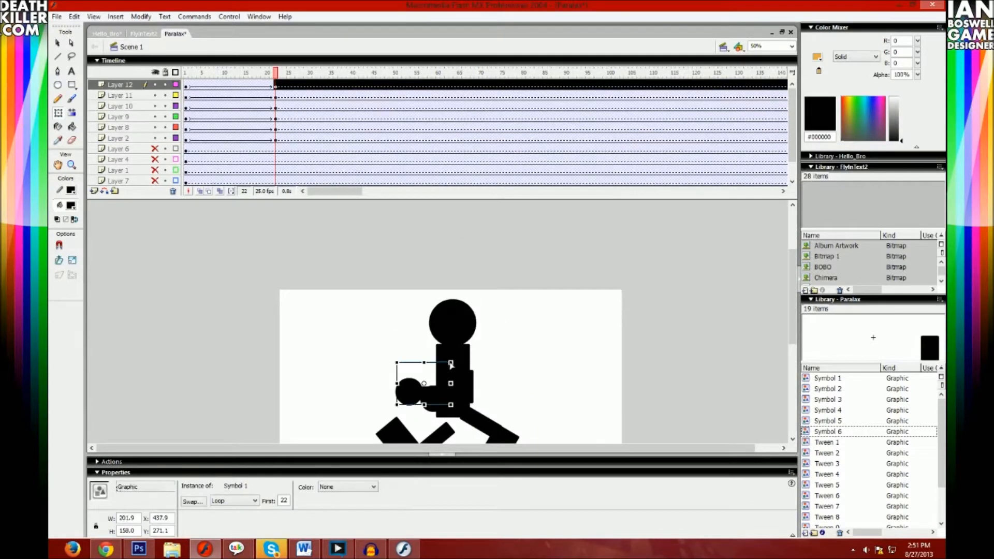
pyautogui.moveTo(450, 362); pyautogui.dragTo(450, 358)
pyautogui.moveTo(461, 352); pyautogui.dragTo(463, 359)
pyautogui.click(493, 339)
pyautogui.scroll(-3, 492, 340)
# - Move the six layers' keyframes from frame 22 to frame 4 and play the tween
pyautogui.moveTo(258, 67); pyautogui.dragTo(276, 99)
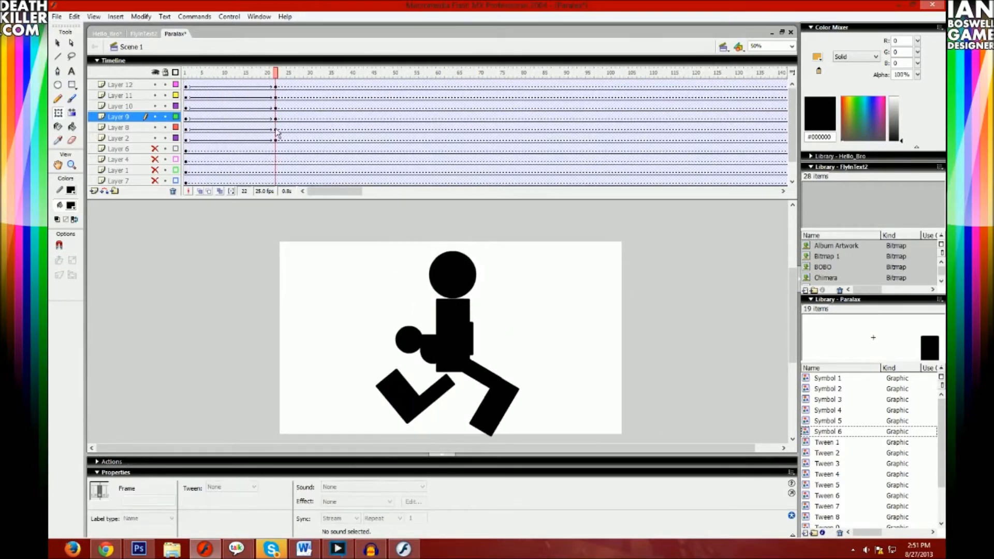
pyautogui.click(276, 138)
pyautogui.keyDown('shift'); pyautogui.click(277, 88); pyautogui.keyUp('shift')
pyautogui.moveTo(277, 88); pyautogui.dragTo(201, 94)
pyautogui.press('Return')
# - Move the running-pose keyframes of the six layers from frame 4 to frame 1, replacing the original pose
pyautogui.click(201, 131)
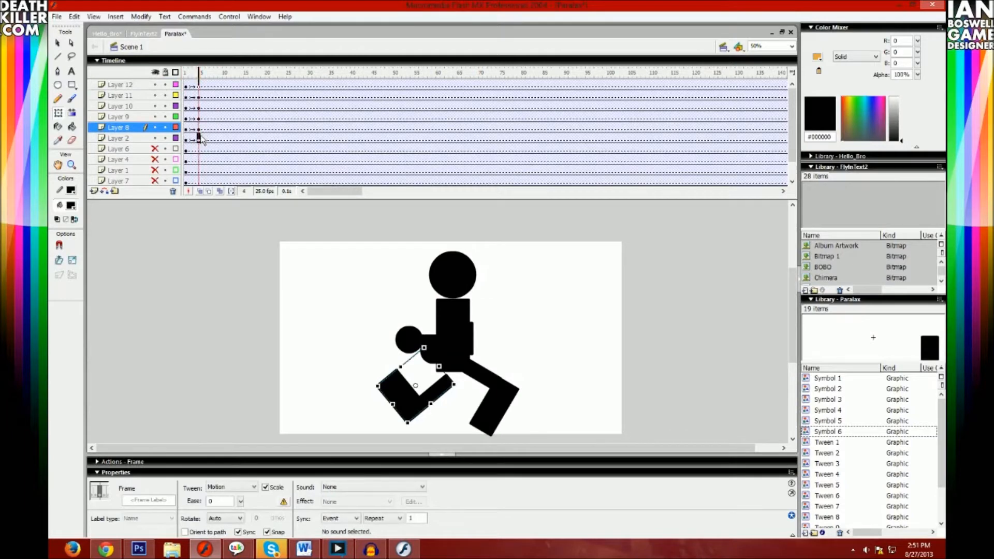
pyautogui.click(203, 136)
pyautogui.keyDown('shift'); pyautogui.click(198, 86); pyautogui.keyUp('shift')
pyautogui.moveTo(198, 87); pyautogui.dragTo(194, 88)
pyautogui.click(194, 86)
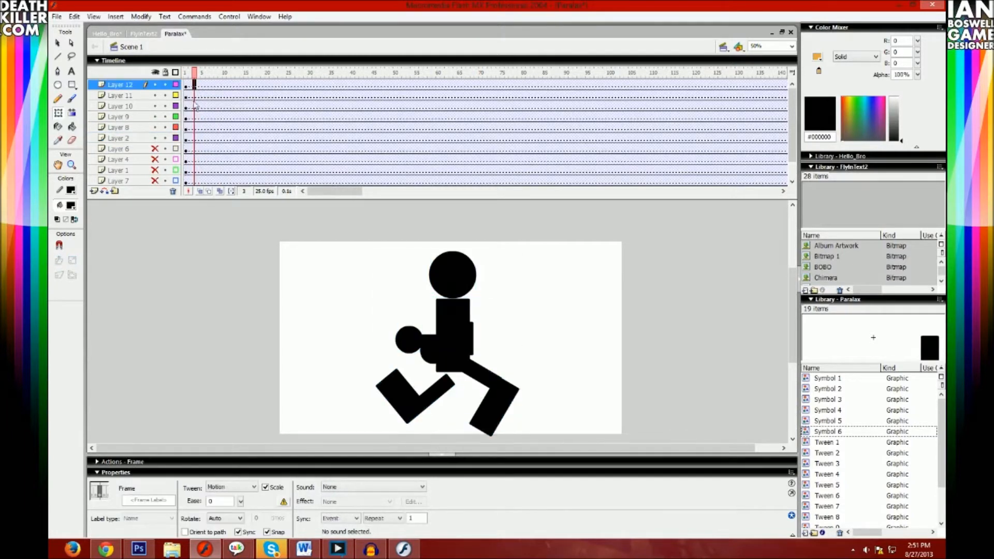
# - Insert keyframes at frame 5 on all six layers and swing the arms outward, right fist raised and left fist lowered
pyautogui.keyDown('shift'); pyautogui.click(197, 142); pyautogui.keyUp('shift')
pyautogui.moveTo(196, 142)
pyautogui.mouseDown()
pyautogui.moveTo(212, 147)
pyautogui.moveTo(203, 141)
pyautogui.mouseUp()
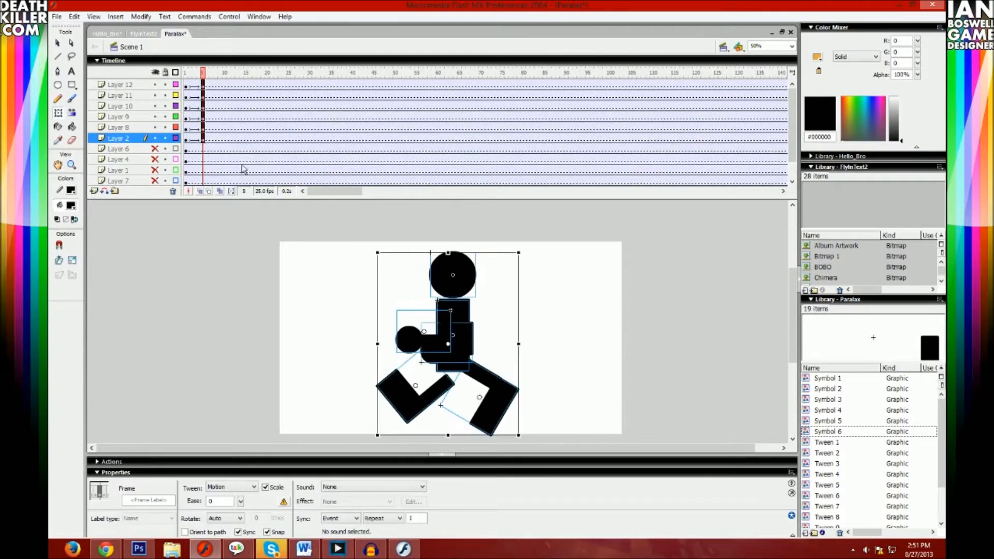
pyautogui.click(552, 290)
pyautogui.moveTo(468, 343); pyautogui.dragTo(498, 334)
pyautogui.moveTo(419, 344); pyautogui.dragTo(384, 332)
pyautogui.moveTo(428, 293)
pyautogui.mouseDown()
pyautogui.moveTo(430, 332)
pyautogui.moveTo(412, 348)
pyautogui.moveTo(429, 312)
pyautogui.mouseUp()
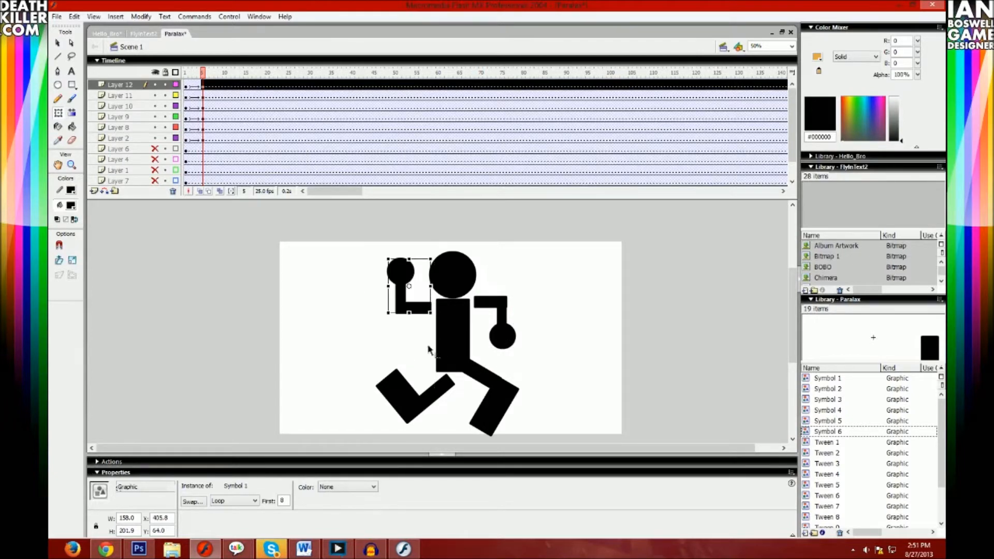
# - At frame 5, rotate the right leg almost upright under the torso and bring the left leg in beside it
pyautogui.click(417, 394)
pyautogui.moveTo(460, 377); pyautogui.dragTo(455, 414)
pyautogui.hotkey('ctrl', 'z')
pyautogui.click(472, 405)
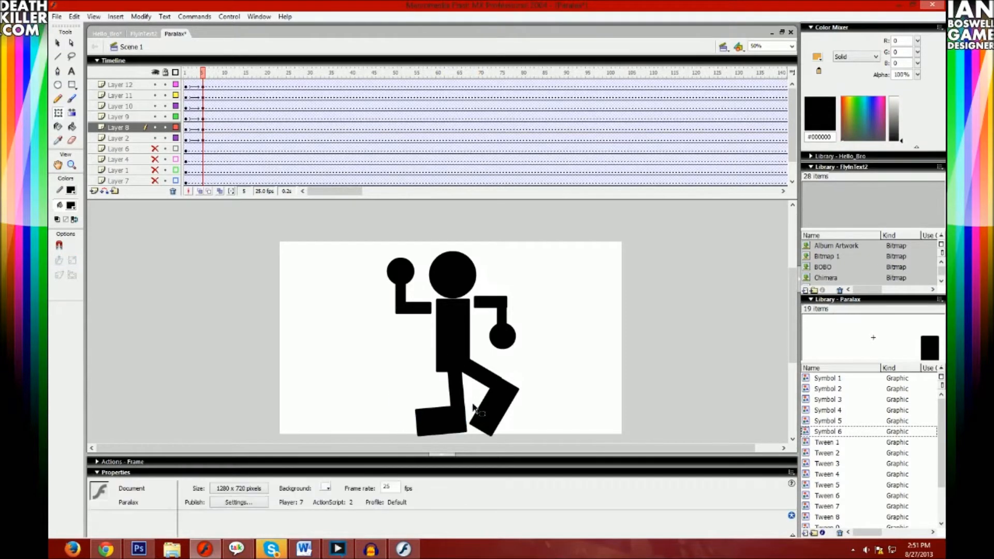
pyautogui.click(489, 401)
pyautogui.moveTo(526, 386); pyautogui.dragTo(426, 418)
# - Raise the torso and the head slightly at frame 5
pyautogui.moveTo(456, 351)
pyautogui.mouseDown()
pyautogui.moveTo(454, 340)
pyautogui.moveTo(462, 345)
pyautogui.mouseUp()
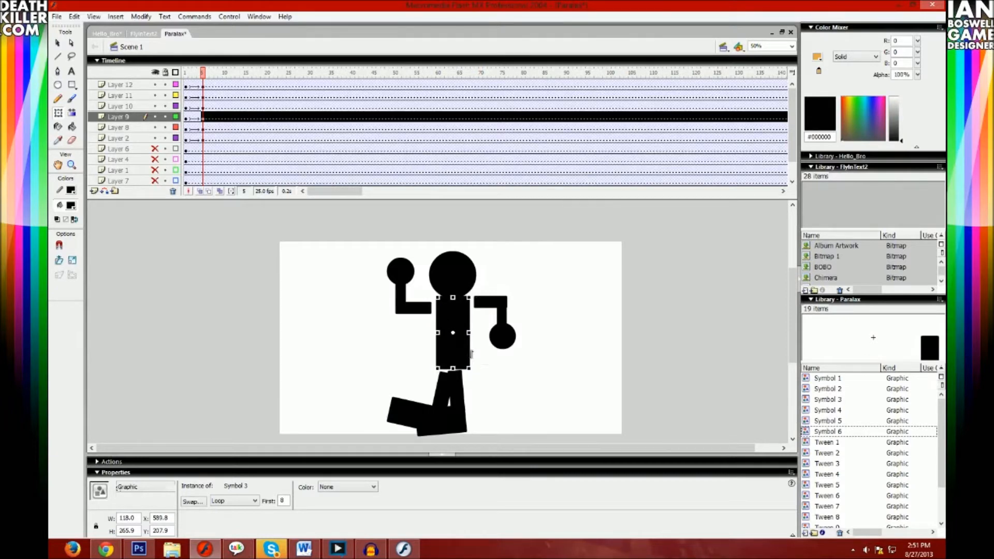
pyautogui.click(478, 352)
pyautogui.moveTo(465, 265); pyautogui.dragTo(465, 260)
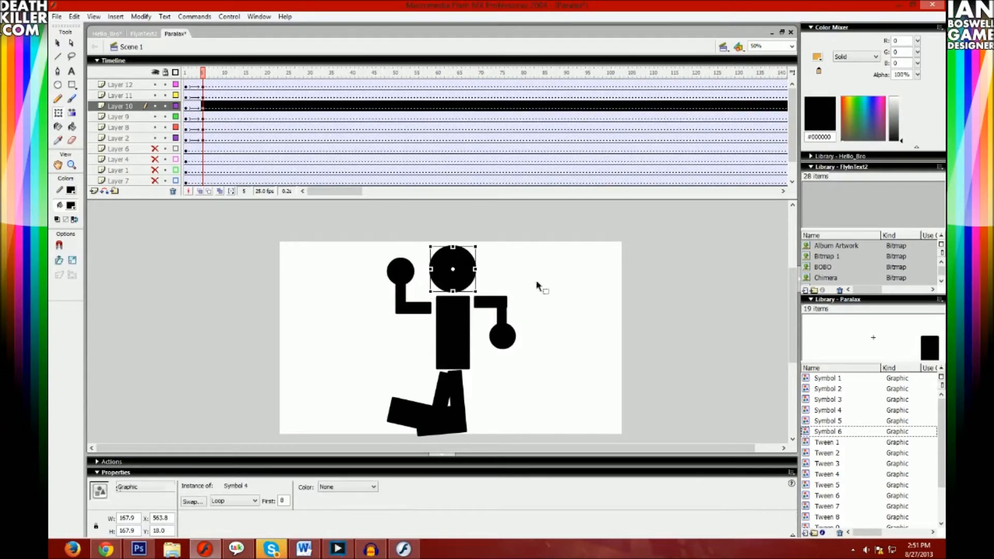
# - Insert keyframes at frame 9 on all six body-part layers
pyautogui.moveTo(202, 73)
pyautogui.mouseDown()
pyautogui.moveTo(186, 72)
pyautogui.moveTo(202, 70)
pyautogui.mouseUp()
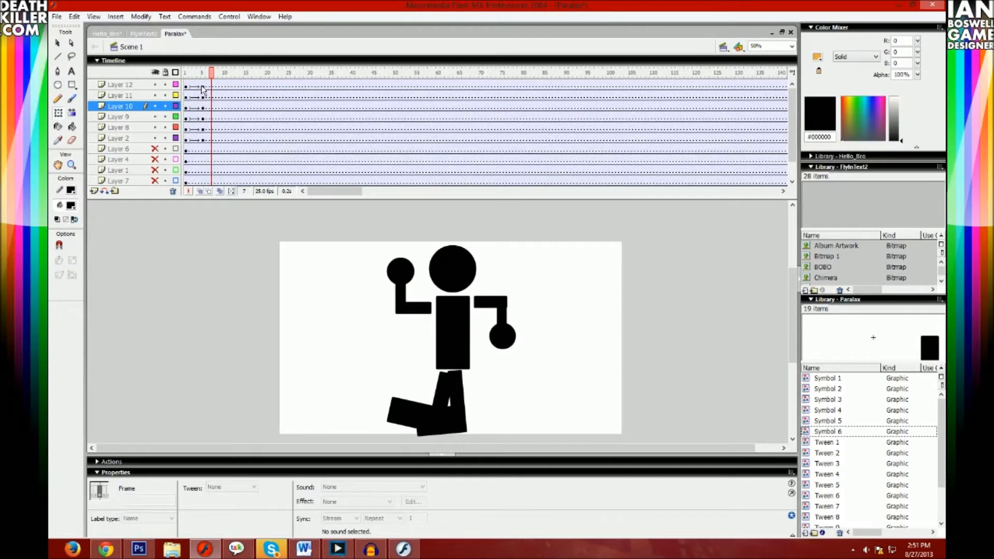
pyautogui.click(217, 85)
pyautogui.keyDown('shift'); pyautogui.click(220, 140); pyautogui.keyUp('shift')
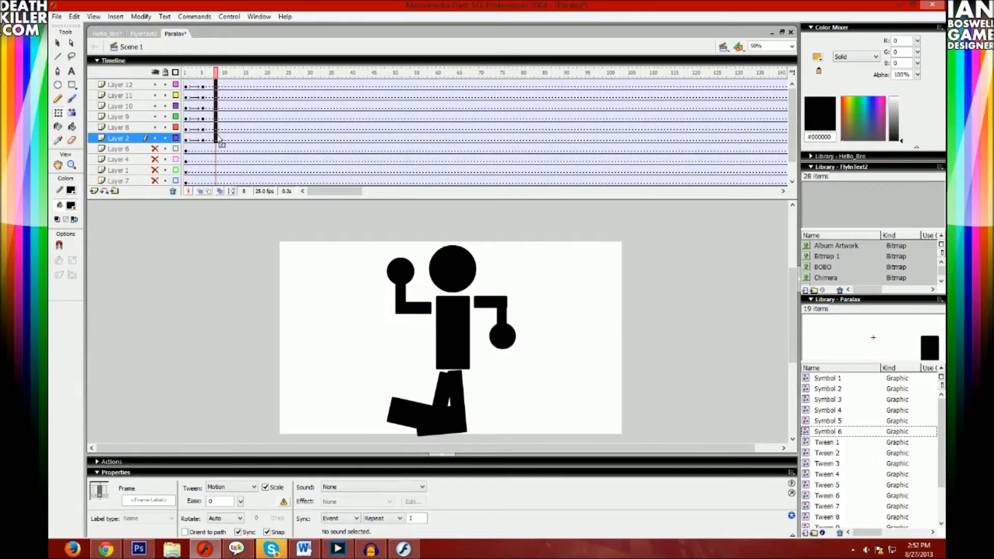
pyautogui.press('F6')
pyautogui.click(547, 255)
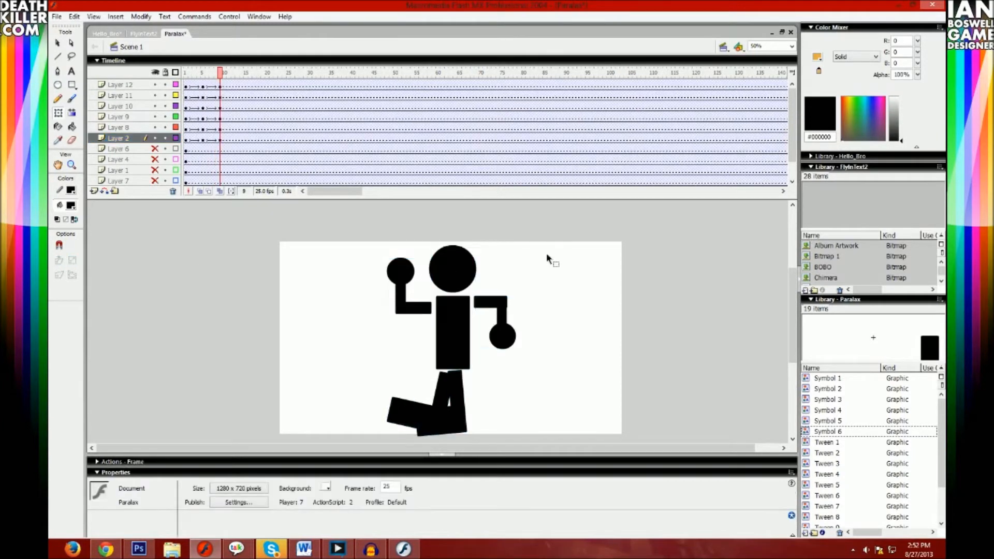
# - Rotate both arms slightly further at frame 9, lifting the left arm away from the torso
pyautogui.click(511, 336)
pyautogui.moveTo(525, 347); pyautogui.dragTo(530, 327)
pyautogui.click(423, 295)
pyautogui.moveTo(437, 249); pyautogui.dragTo(417, 272)
# - Swing the two legs apart at frame 9 into an open stride, with the legs swapped from the first pose
pyautogui.click(418, 366)
pyautogui.click(445, 394)
pyautogui.moveTo(460, 370); pyautogui.dragTo(467, 384)
pyautogui.moveTo(419, 417); pyautogui.dragTo(405, 409)
pyautogui.click(479, 426)
pyautogui.click(458, 426)
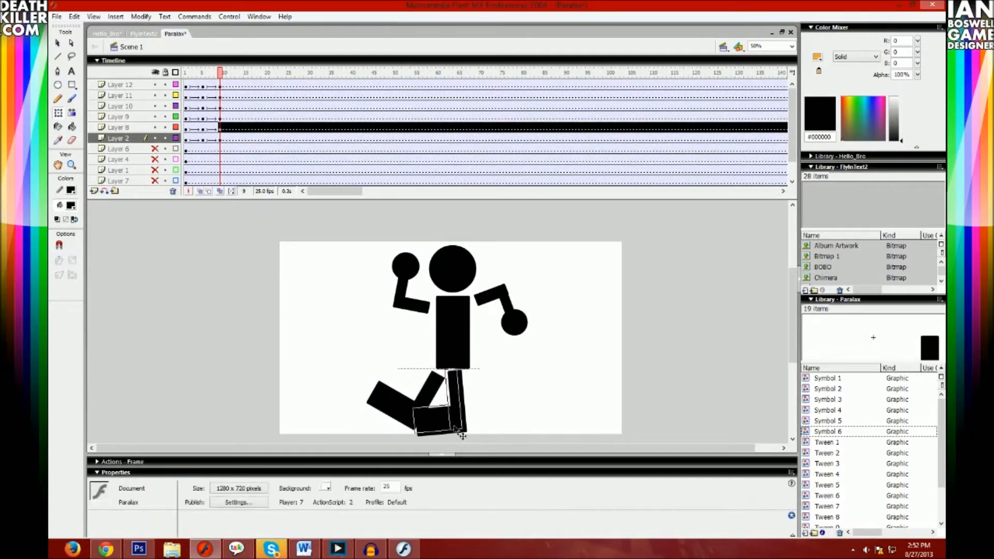
pyautogui.moveTo(471, 429); pyautogui.dragTo(508, 413)
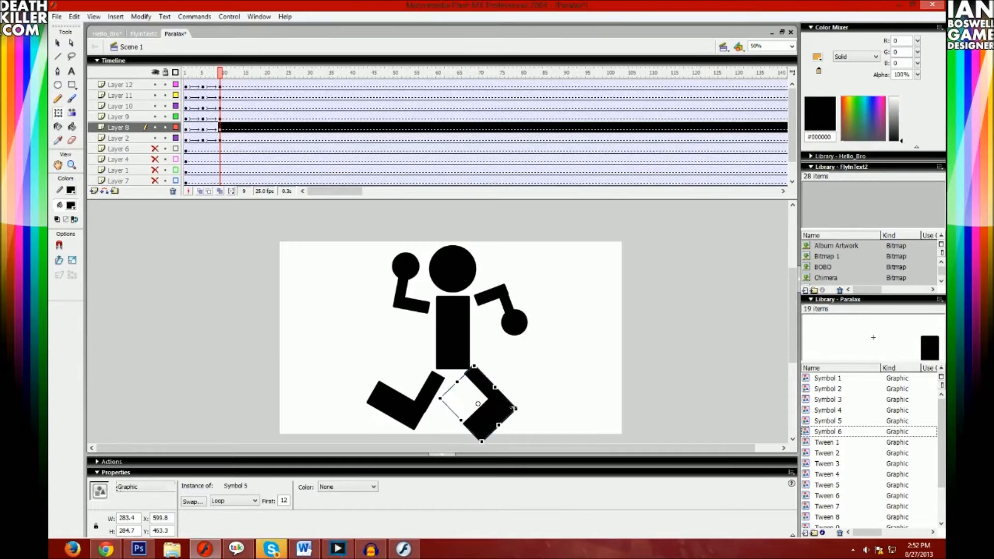
# - Lower the torso and the head slightly at frame 9, to about Y 216 and Y 26
pyautogui.click(458, 332)
pyautogui.click(460, 273)
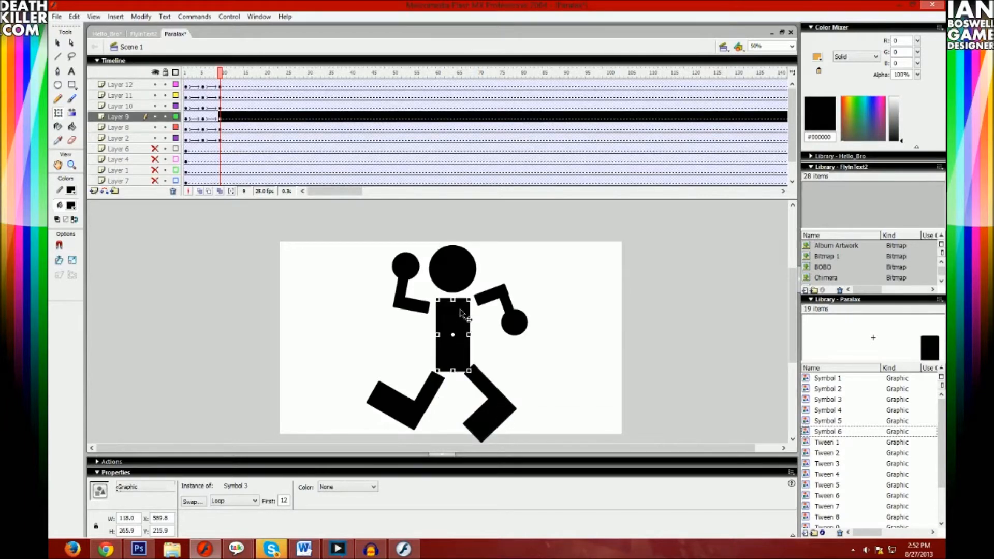
pyautogui.moveTo(461, 272); pyautogui.dragTo(460, 273)
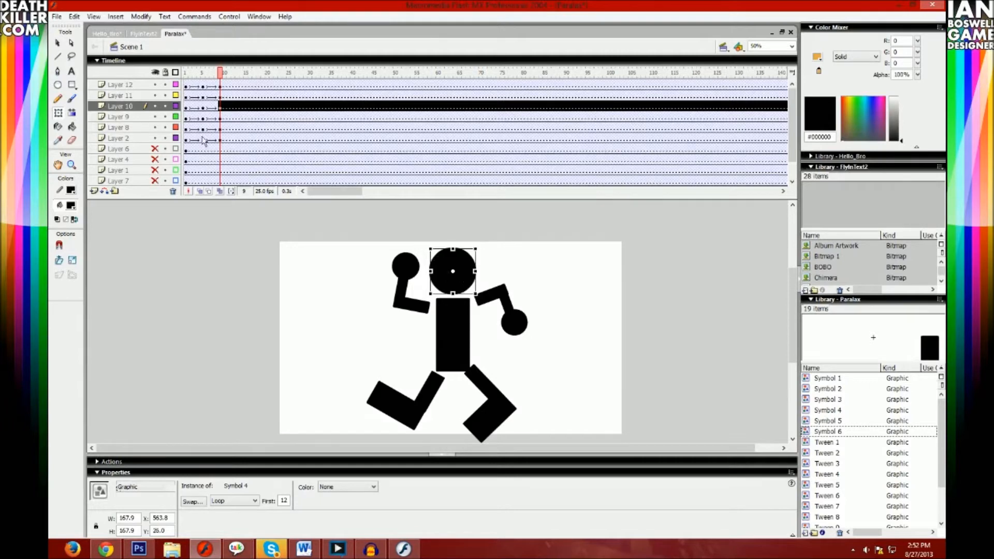
# - Insert keyframes at frame 13 on all six body-part layers
pyautogui.click(220, 106)
pyautogui.moveTo(253, 122); pyautogui.dragTo(227, 103)
pyautogui.click(221, 148)
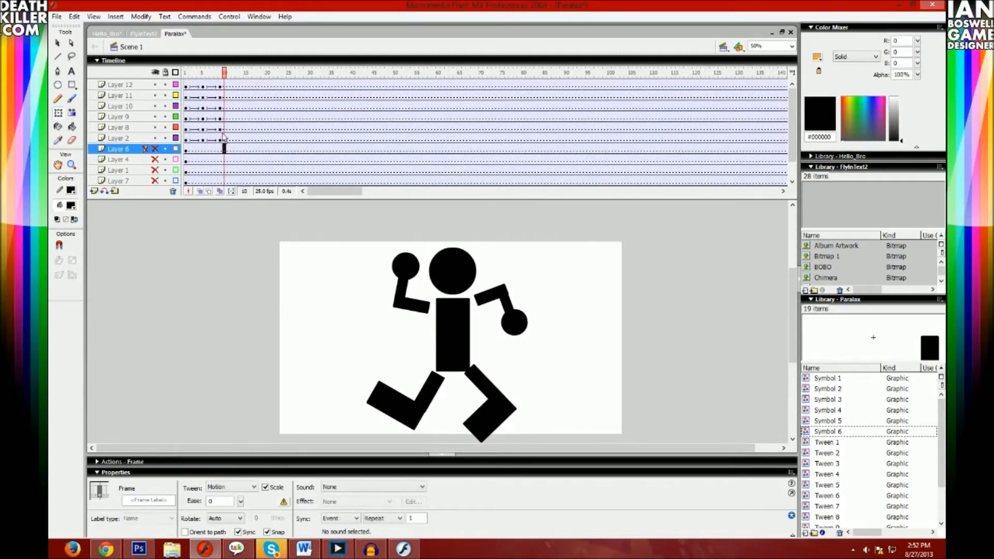
pyautogui.click(224, 138)
pyautogui.keyDown('shift'); pyautogui.click(223, 87); pyautogui.keyUp('shift')
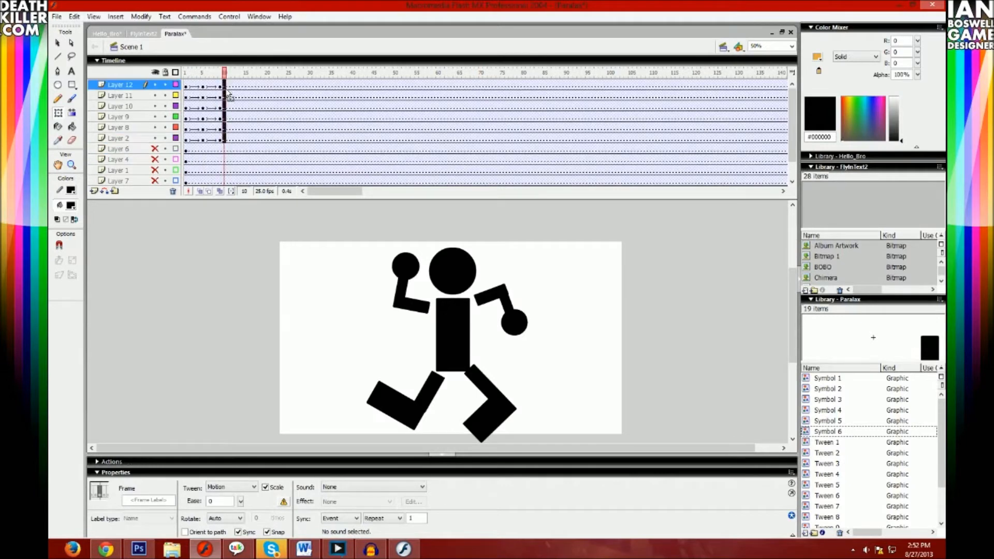
pyautogui.moveTo(237, 86); pyautogui.dragTo(237, 86)
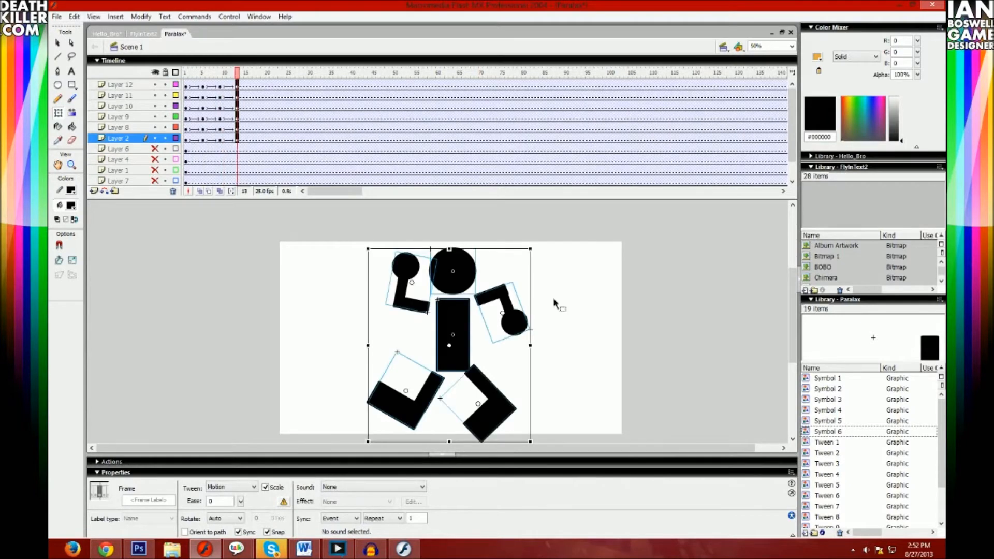
# - Rotate and move both legs at frame 13 back together under the torso
pyautogui.click(513, 332)
pyautogui.click(422, 438)
pyautogui.click(413, 408)
pyautogui.moveTo(452, 361); pyautogui.dragTo(448, 361)
pyautogui.moveTo(446, 411); pyautogui.dragTo(424, 424)
pyautogui.click(494, 414)
pyautogui.click(554, 379)
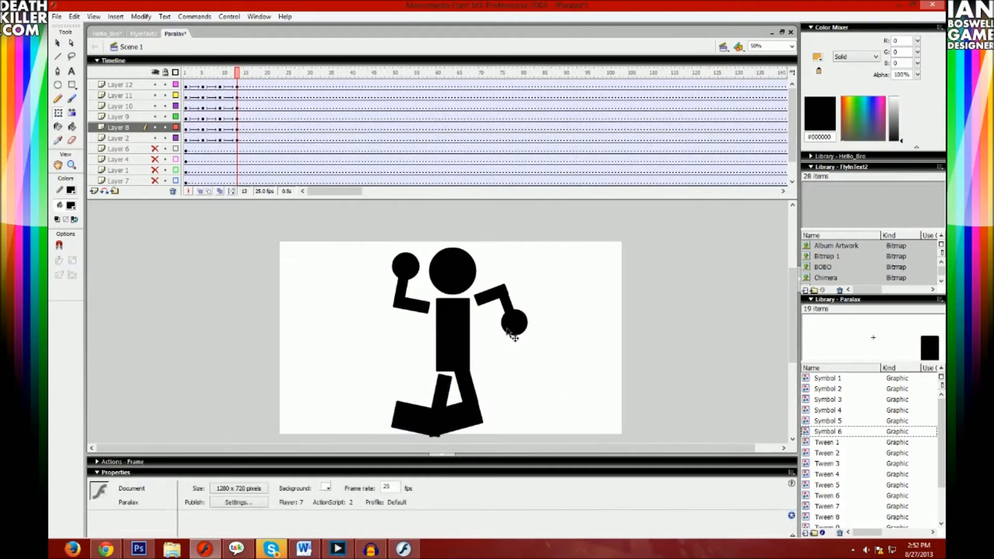
# - Rotate both arms at frame 13 and fold them in across the torso, fists in front
pyautogui.click(524, 321)
pyautogui.moveTo(509, 346); pyautogui.dragTo(439, 353)
pyautogui.click(380, 315)
pyautogui.click(414, 305)
pyautogui.moveTo(430, 315); pyautogui.dragTo(441, 311)
pyautogui.hotkey('ctrl', 'z')
pyautogui.moveTo(465, 281); pyautogui.dragTo(428, 338)
# - Lower the head to about Y 38 and the torso to about Y 224 at frame 13
pyautogui.click(477, 279)
pyautogui.moveTo(464, 273); pyautogui.dragTo(474, 299)
pyautogui.click(483, 288)
pyautogui.hotkey('ctrl', 'z')
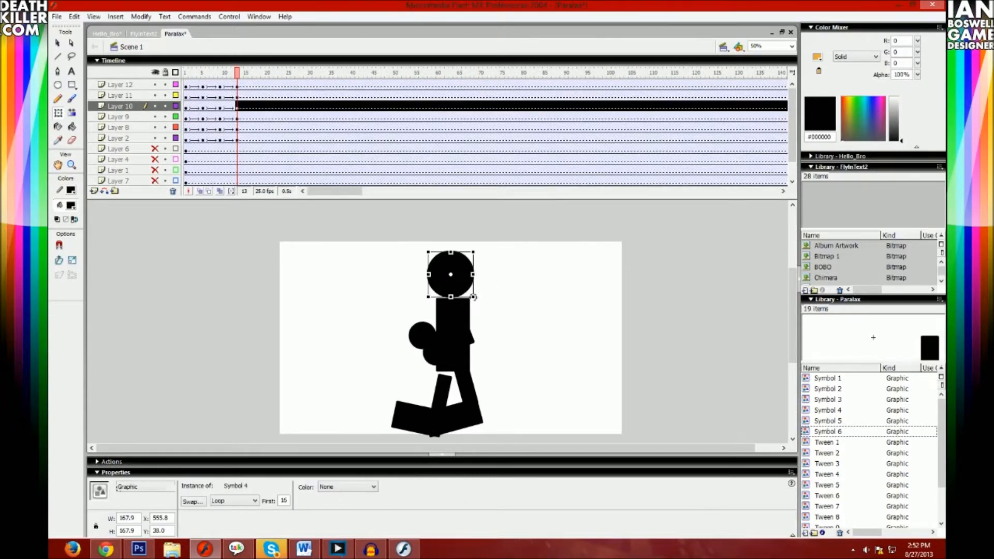
pyautogui.click(452, 315)
pyautogui.click(460, 323)
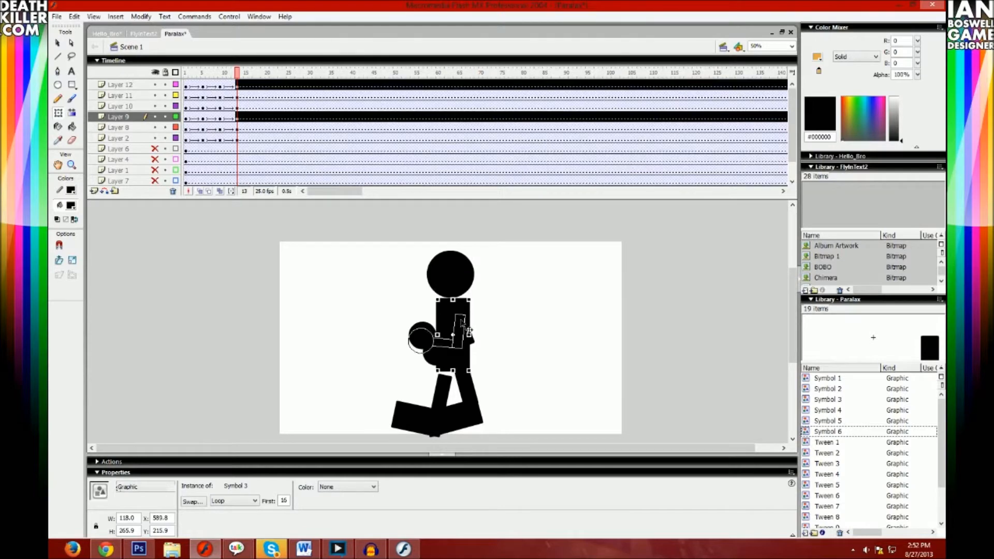
pyautogui.click(446, 310)
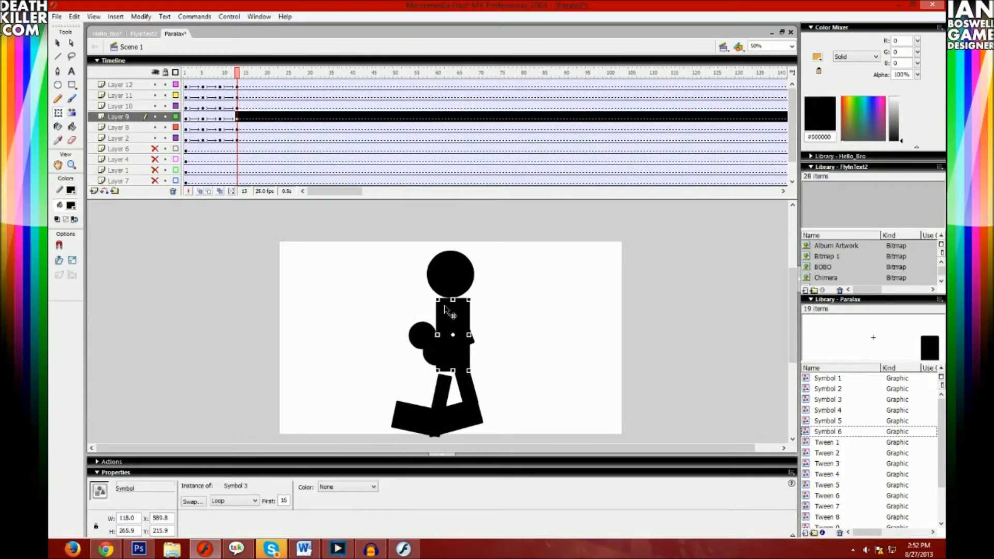
pyautogui.moveTo(444, 311); pyautogui.dragTo(446, 313)
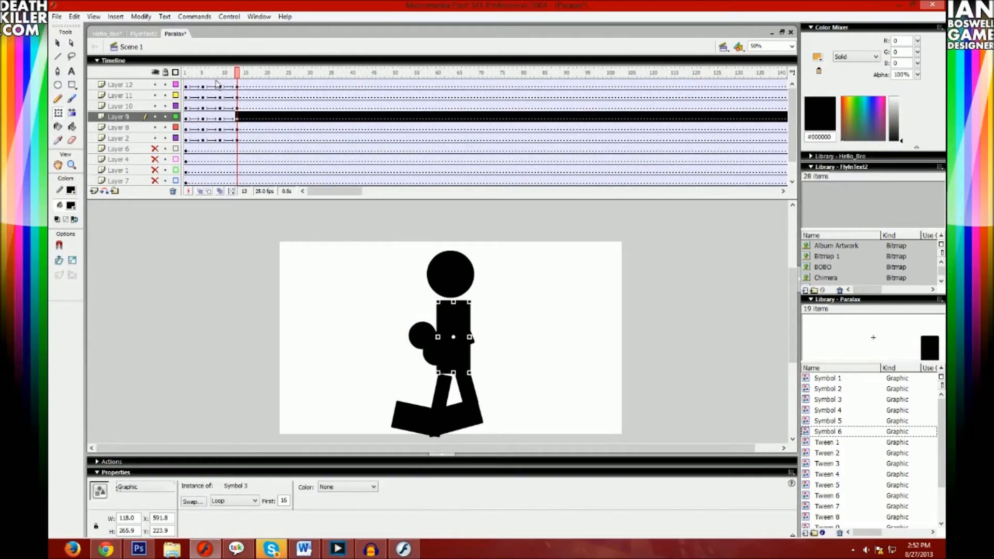
# - Play the run animation from frame 1 and check the in-between frames
pyautogui.click(186, 86)
pyautogui.press('Return')
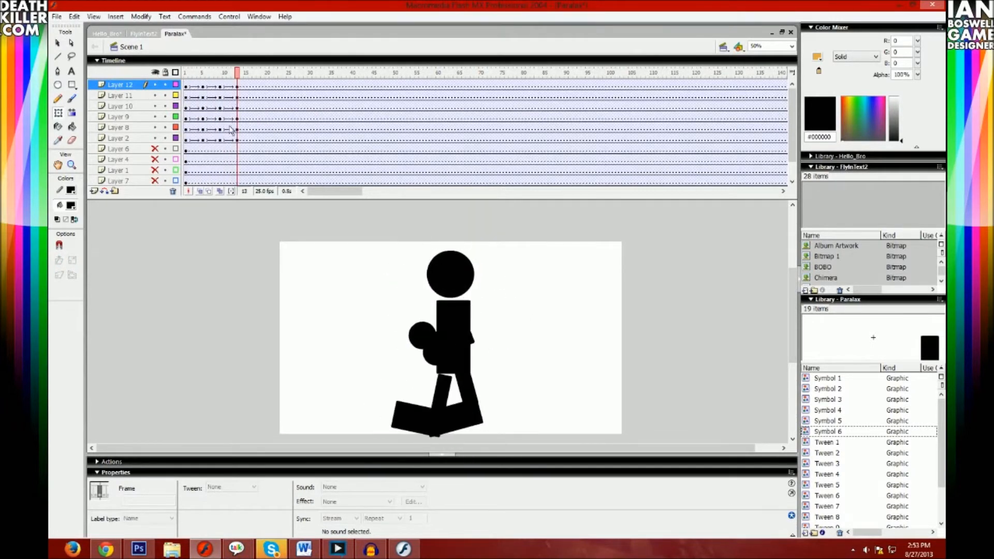
pyautogui.moveTo(193, 139); pyautogui.dragTo(194, 88)
pyautogui.click(207, 86)
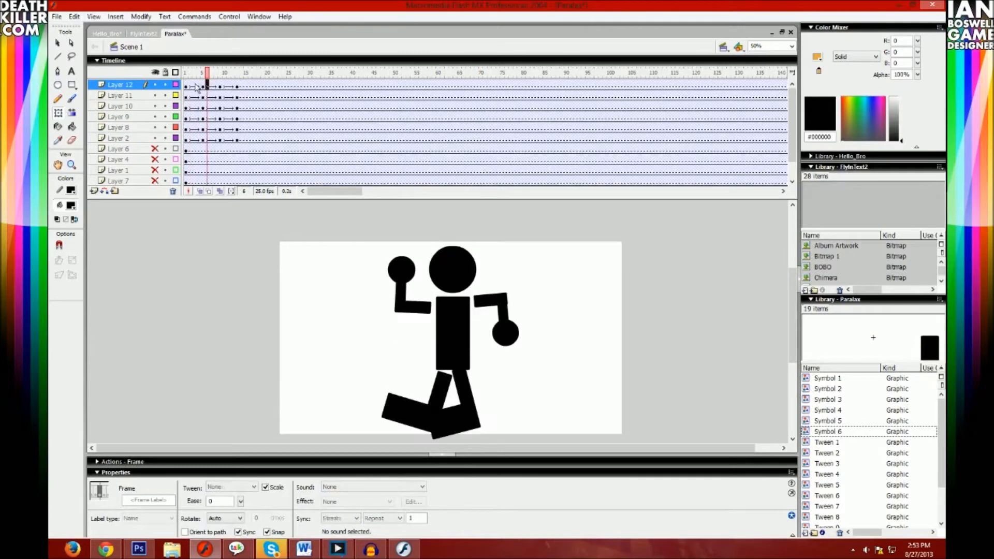
# - Copy the frame 1 keyframes of the six body-part layers to frame 17
pyautogui.click(190, 86)
pyautogui.keyDown('shift'); pyautogui.click(191, 139); pyautogui.keyUp('shift')
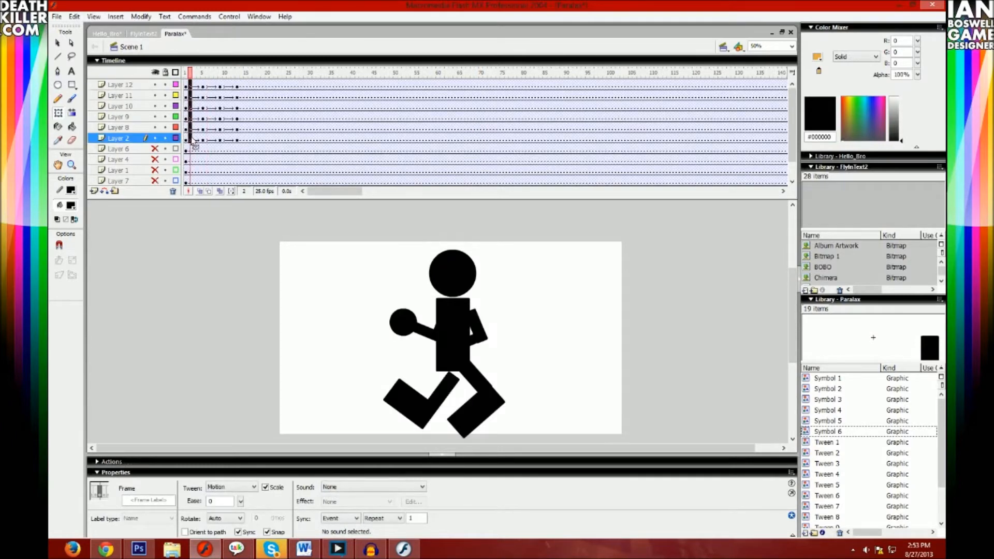
pyautogui.moveTo(257, 136); pyautogui.dragTo(257, 136)
# - Play the run animation from frame 1 and examine the poses between frames 13 and 17
pyautogui.press('Return')
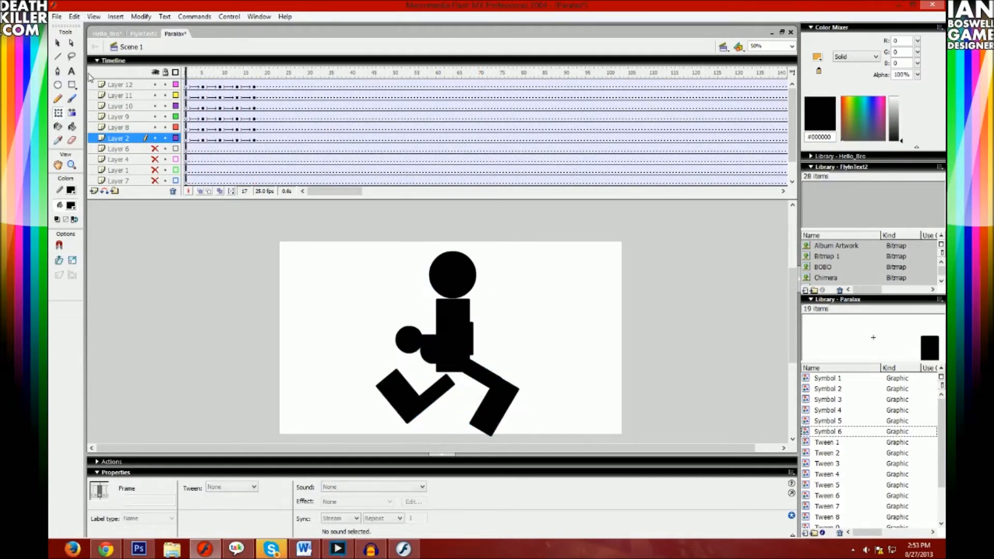
pyautogui.moveTo(235, 95); pyautogui.dragTo(218, 86)
pyautogui.moveTo(211, 74); pyautogui.dragTo(185, 74)
pyautogui.press('Return')
pyautogui.press('Return')
pyautogui.moveTo(259, 74); pyautogui.dragTo(251, 71)
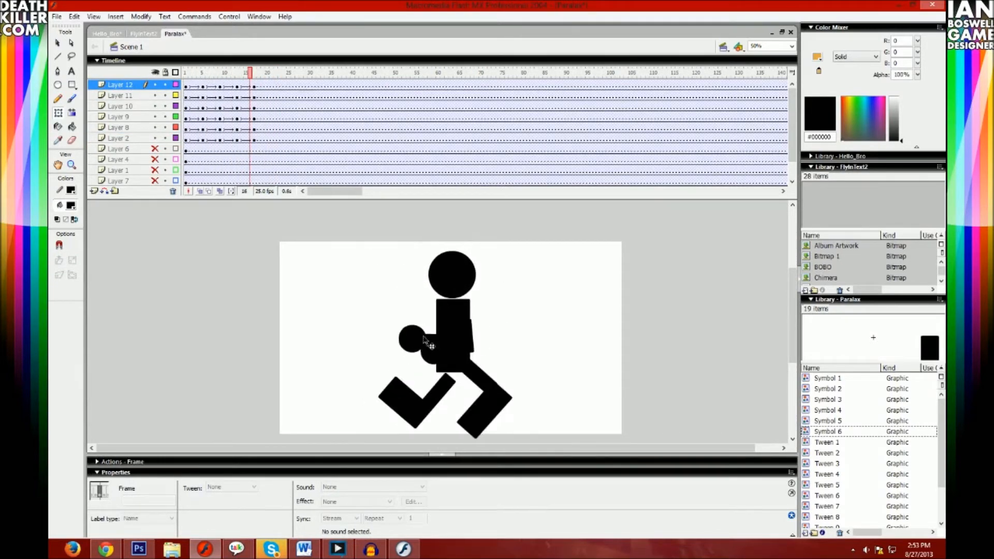
pyautogui.press(',')
pyautogui.press(',')
pyautogui.press(',')
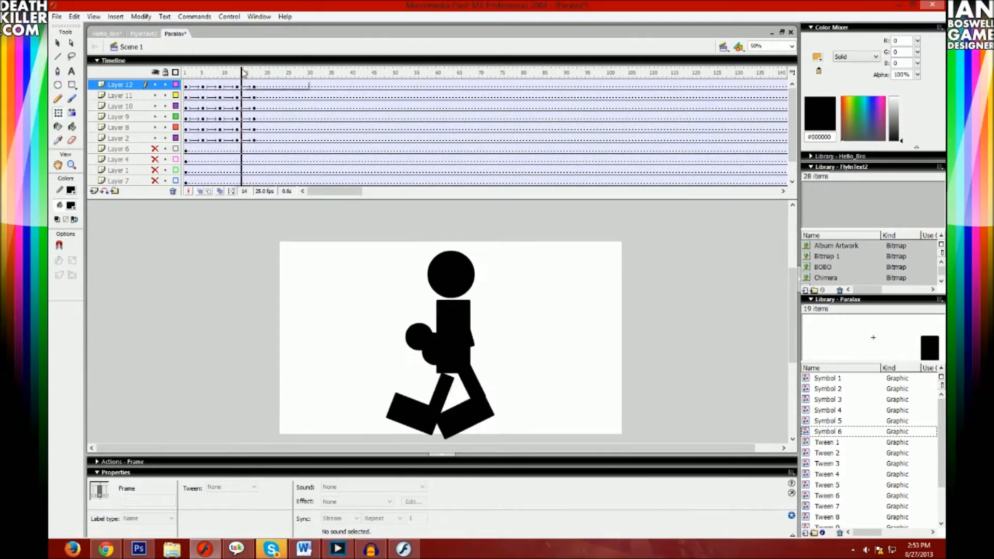
# - Rotate both arms at frame 13 so the front fist lifts forward and the other elbow bends behind the torso, and replay
pyautogui.moveTo(438, 347); pyautogui.dragTo(451, 352)
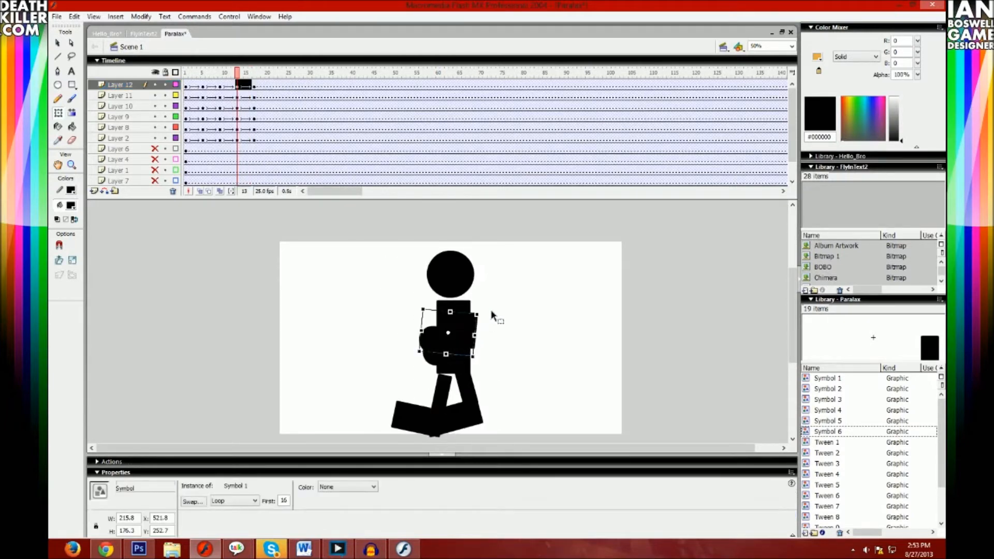
pyautogui.moveTo(478, 296); pyautogui.dragTo(400, 352)
pyautogui.click(505, 370)
pyautogui.moveTo(444, 307); pyautogui.dragTo(461, 338)
pyautogui.press('Return')
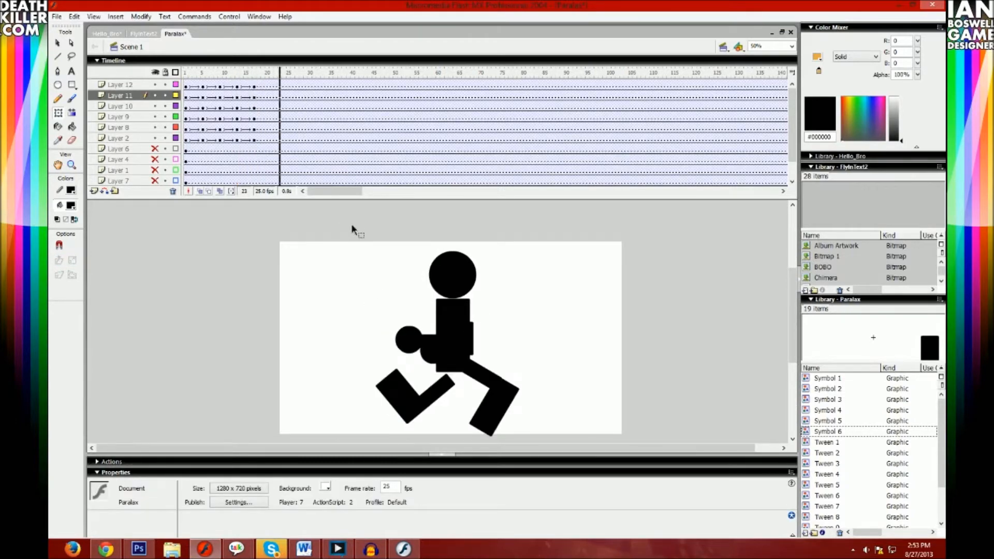
# - Check the arm poses between frames 9 and 14 and replay the animation
pyautogui.click(243, 76)
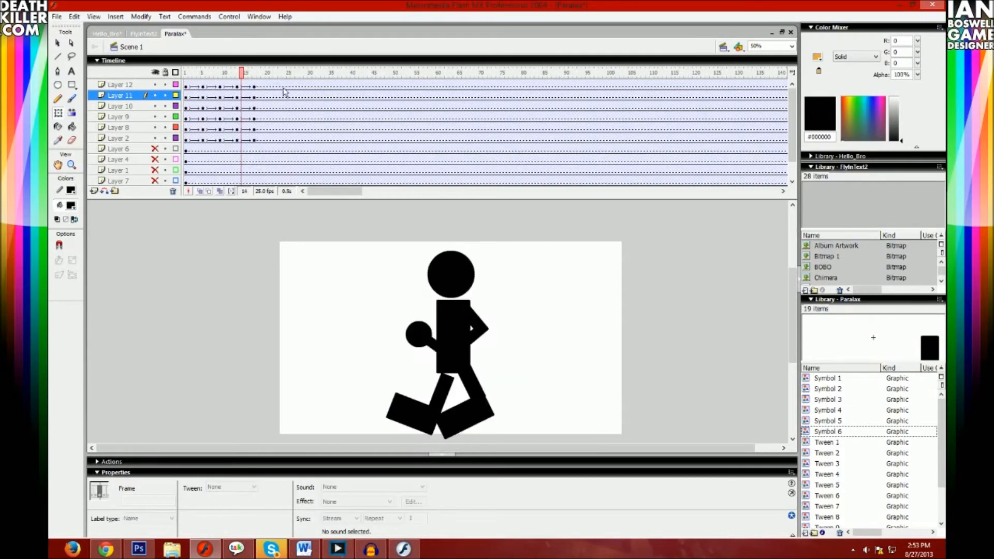
pyautogui.moveTo(241, 76); pyautogui.dragTo(238, 76)
pyautogui.click(237, 96)
pyautogui.click(225, 96)
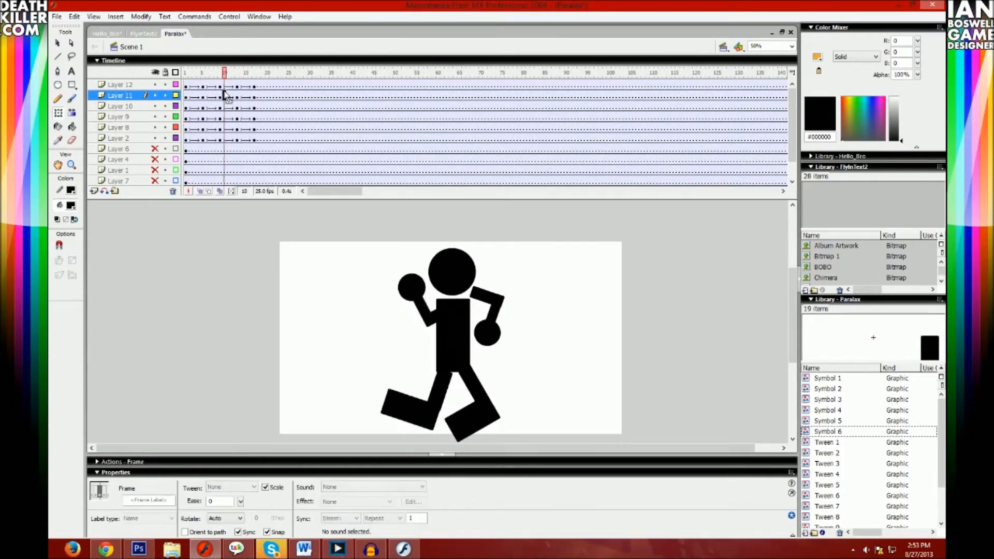
pyautogui.click(220, 87)
pyautogui.press('Return')
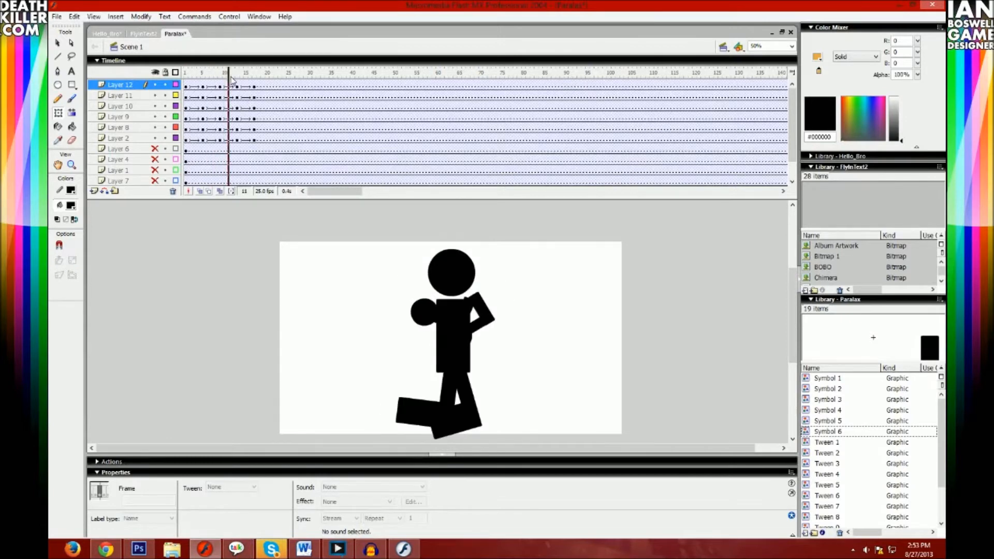
# - Try removing the arm keyframes at frame 13 on Layers 11 and 12, and replay from frame 1
pyautogui.click(237, 95)
pyautogui.click(399, 315)
pyautogui.click(237, 106)
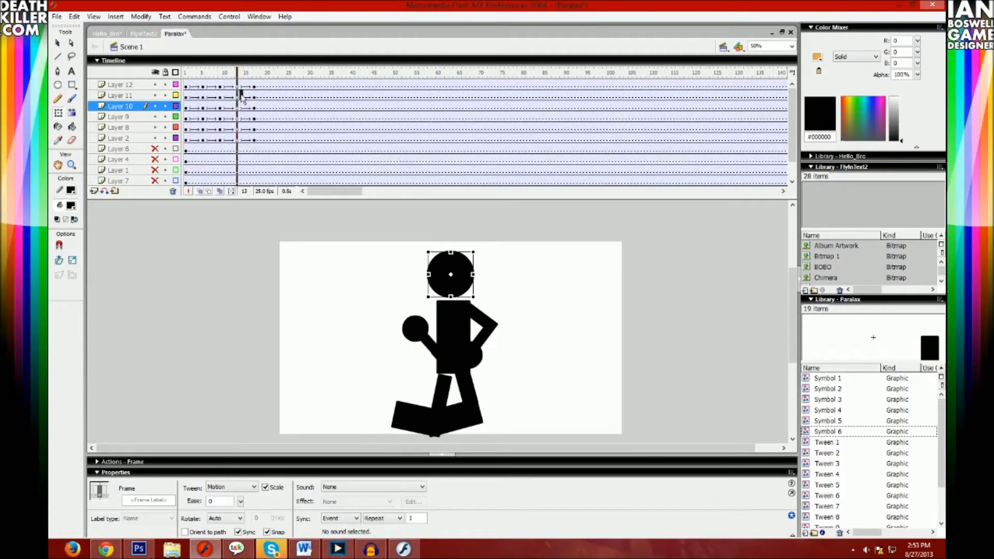
pyautogui.click(242, 98)
pyautogui.click(237, 96)
pyautogui.moveTo(236, 93); pyautogui.dragTo(220, 93)
pyautogui.click(185, 73)
pyautogui.press('Return')
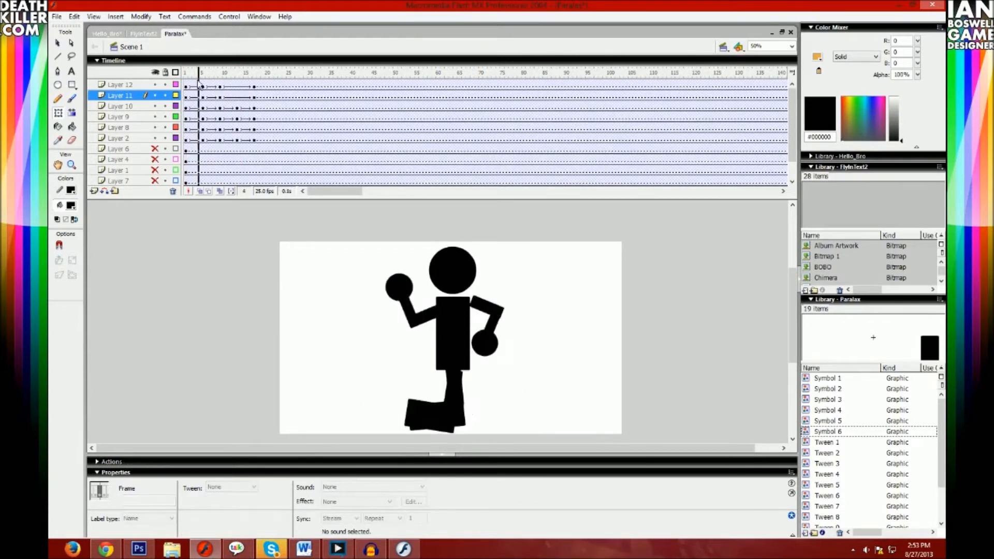
pyautogui.click(233, 97)
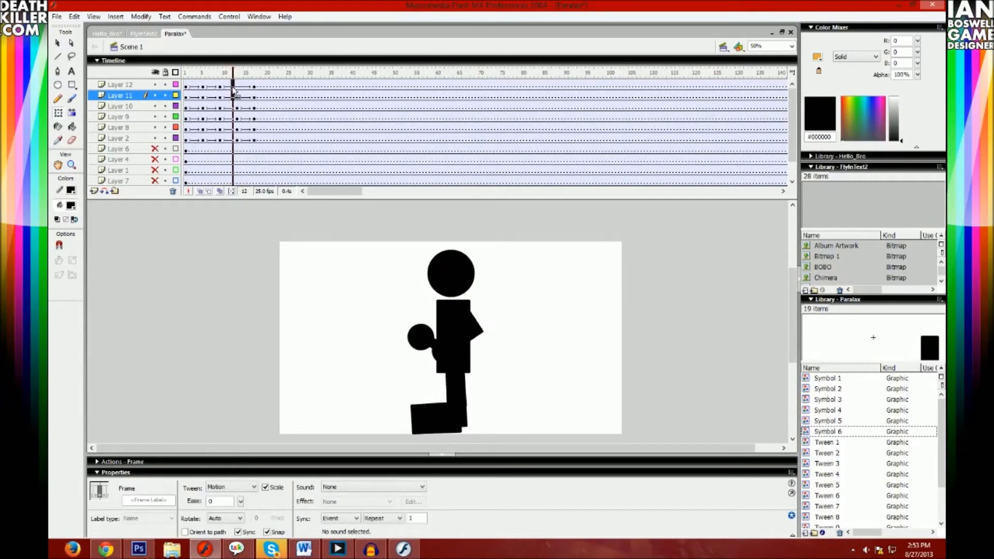
# - Repose both arms at frame 13 with the front fist raised and the rear forearm hanging down, and replay from frame 1
pyautogui.click(237, 95)
pyautogui.click(510, 354)
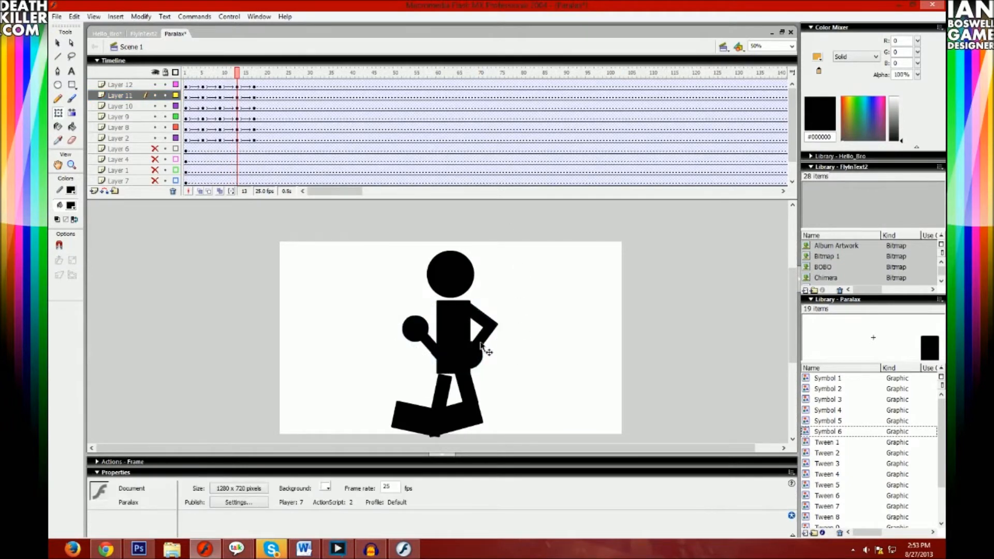
pyautogui.moveTo(403, 343); pyautogui.dragTo(502, 340)
pyautogui.moveTo(467, 278); pyautogui.dragTo(465, 277)
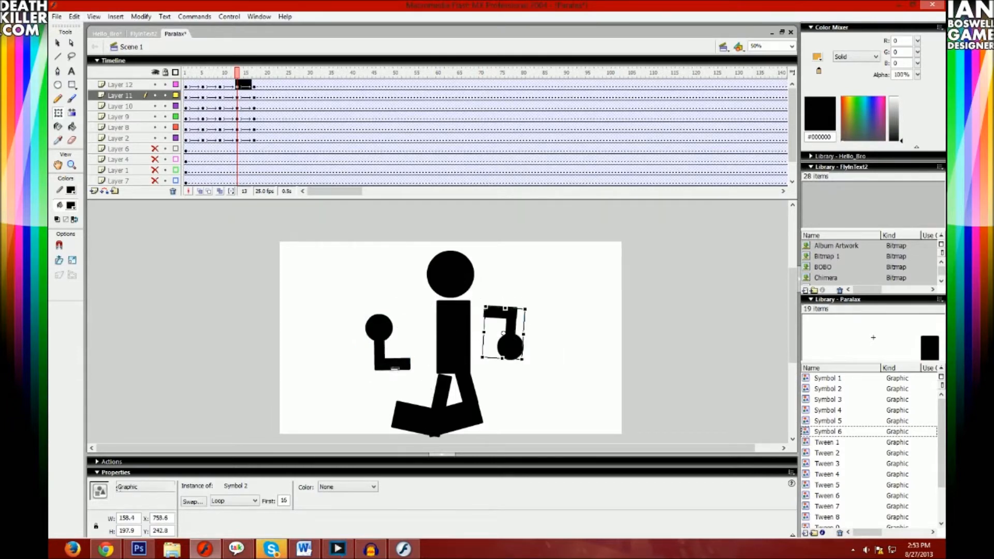
pyautogui.click(394, 368)
pyautogui.moveTo(406, 307); pyautogui.dragTo(409, 305)
pyautogui.click(496, 322)
pyautogui.moveTo(503, 314); pyautogui.dragTo(490, 310)
pyautogui.moveTo(211, 76); pyautogui.dragTo(167, 78)
pyautogui.press('Return')
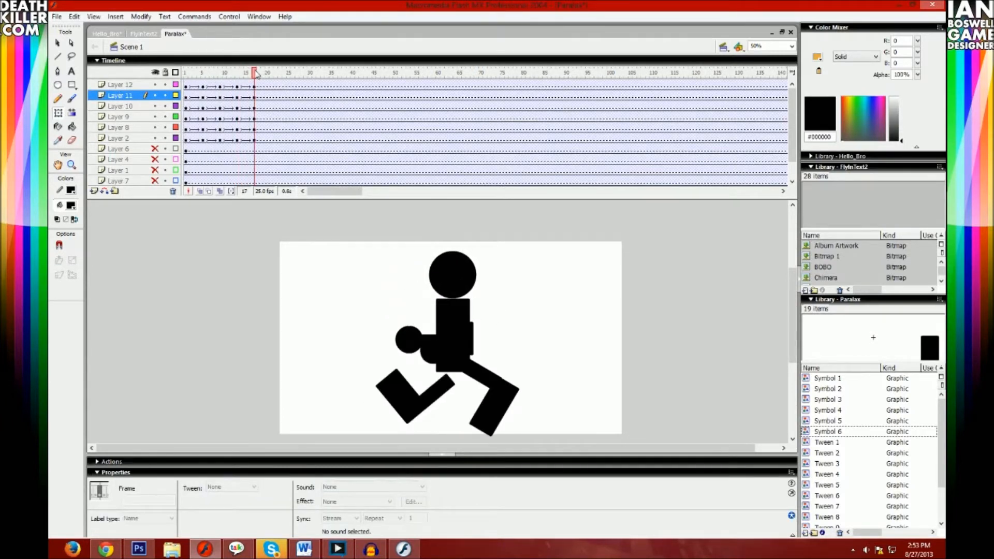
# - Insert keyframes at frame 16 on the arm layers, Layers 12 and 11
pyautogui.moveTo(404, 325); pyautogui.dragTo(464, 333)
pyautogui.click(493, 353)
pyautogui.moveTo(249, 87); pyautogui.dragTo(251, 95)
pyautogui.click(254, 106)
pyautogui.click(251, 115)
pyautogui.click(254, 107)
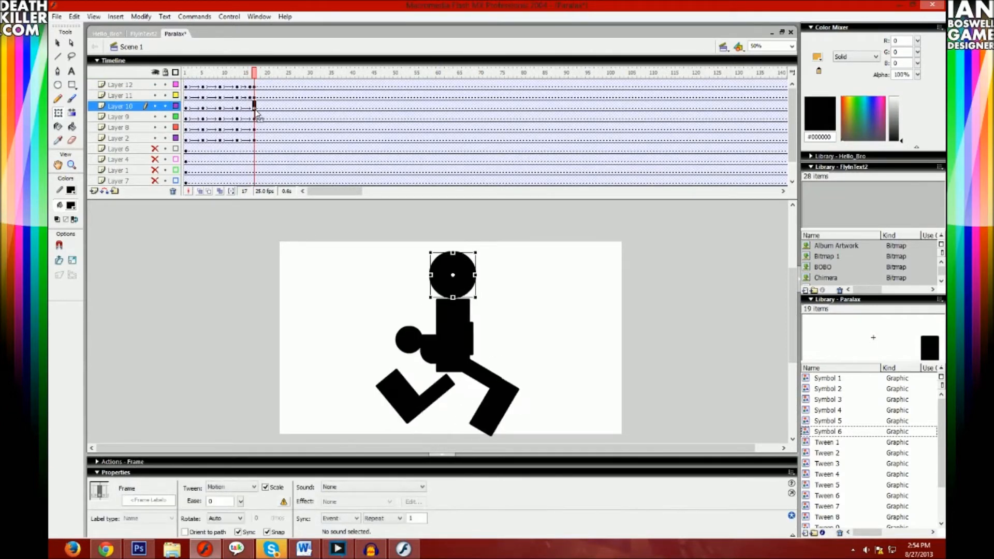
# - Insert keyframes at frame 16 on the head, torso and leg layers, Layers 10, 9, 8 and 2
pyautogui.click(250, 107)
pyautogui.moveTo(462, 322); pyautogui.dragTo(452, 267)
pyautogui.hotkey('ctrl', 'z')
pyautogui.hotkey('ctrl', 'z')
pyautogui.moveTo(457, 313); pyautogui.dragTo(443, 295)
pyautogui.hotkey('ctrl', 'z')
pyautogui.moveTo(501, 399); pyautogui.dragTo(486, 381)
pyautogui.hotkey('ctrl', 'z')
pyautogui.moveTo(404, 399); pyautogui.dragTo(393, 384)
pyautogui.hotkey('ctrl', 'z')
pyautogui.rightClick(250, 129)
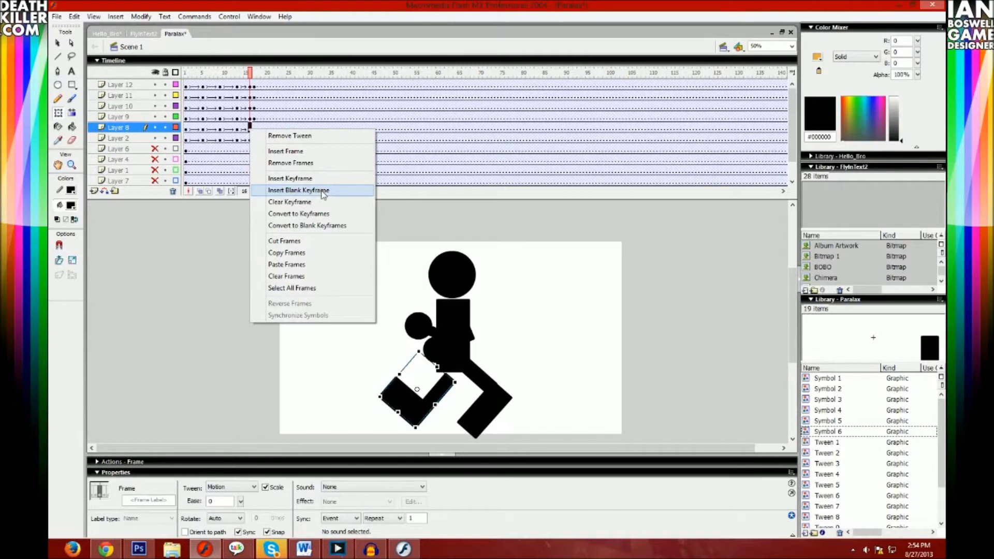
pyautogui.click(251, 140)
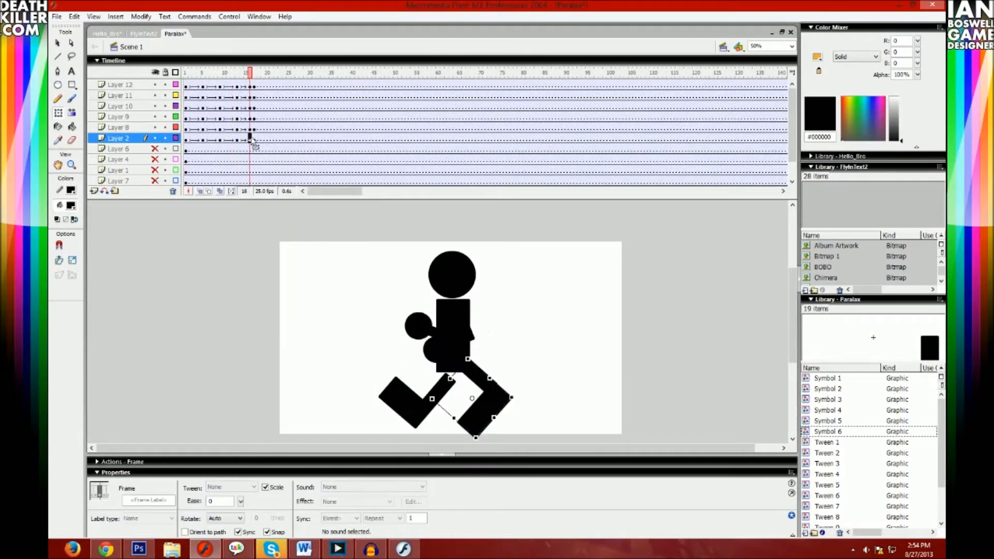
# - Move the six frame 16 keyframes onto frame 17, replacing the end pose, and replay the run
pyautogui.click(251, 86)
pyautogui.click(250, 138)
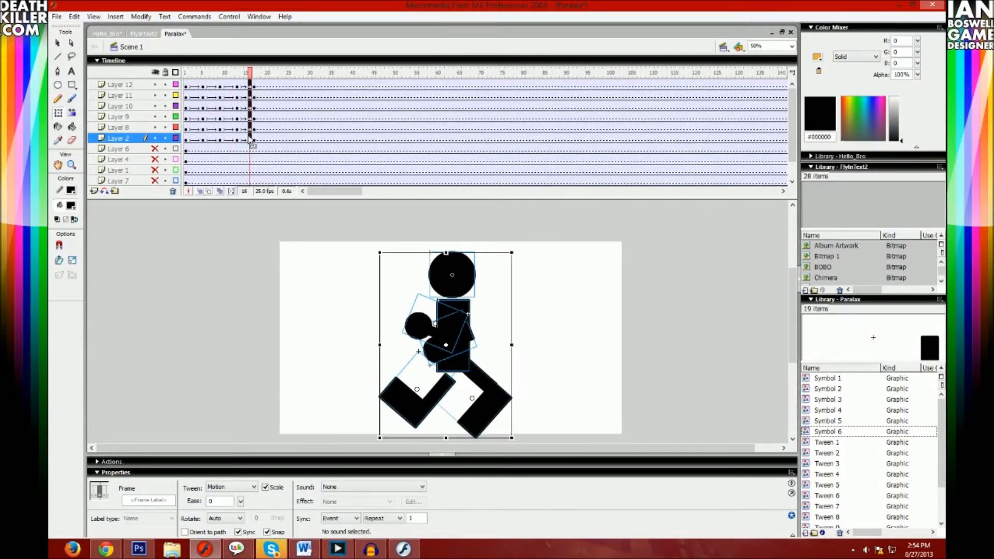
pyautogui.keyDown('shift'); pyautogui.click(251, 87); pyautogui.keyUp('shift')
pyautogui.click(254, 87)
pyautogui.click(249, 148)
pyautogui.click(242, 138)
pyautogui.click(251, 138)
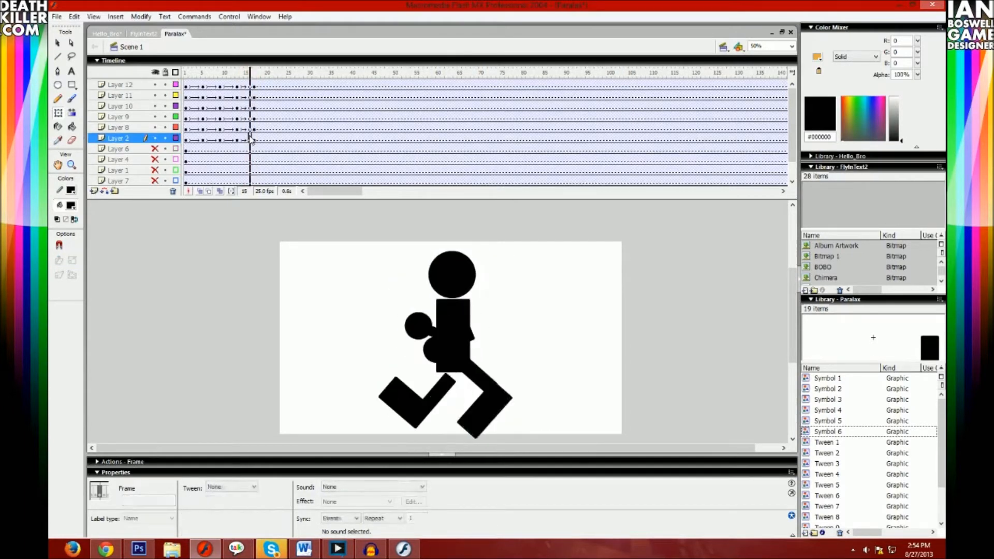
pyautogui.keyDown('shift'); pyautogui.click(254, 87); pyautogui.keyUp('shift')
pyautogui.press('Return')
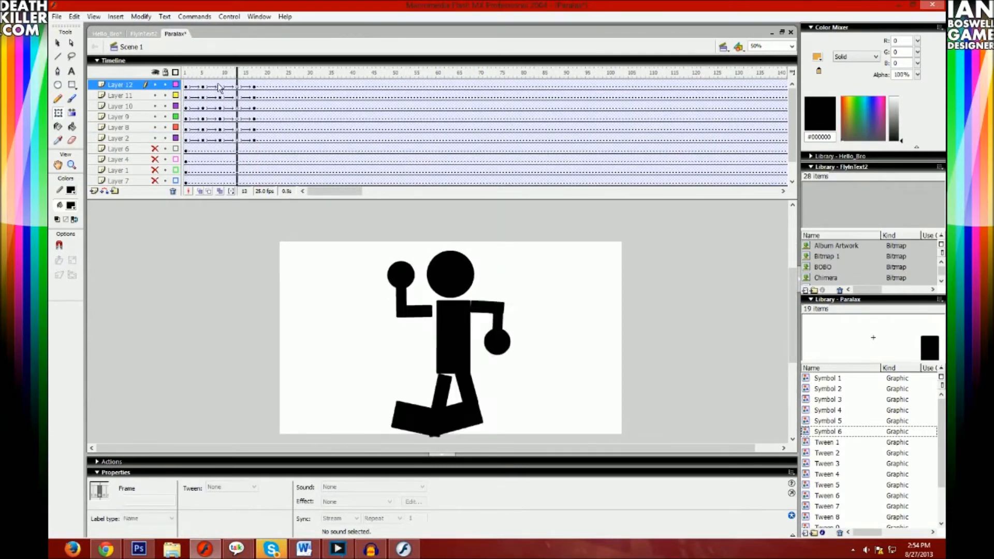
# - Cut frames 1 to 17 of the six body-part layers
pyautogui.click(254, 138)
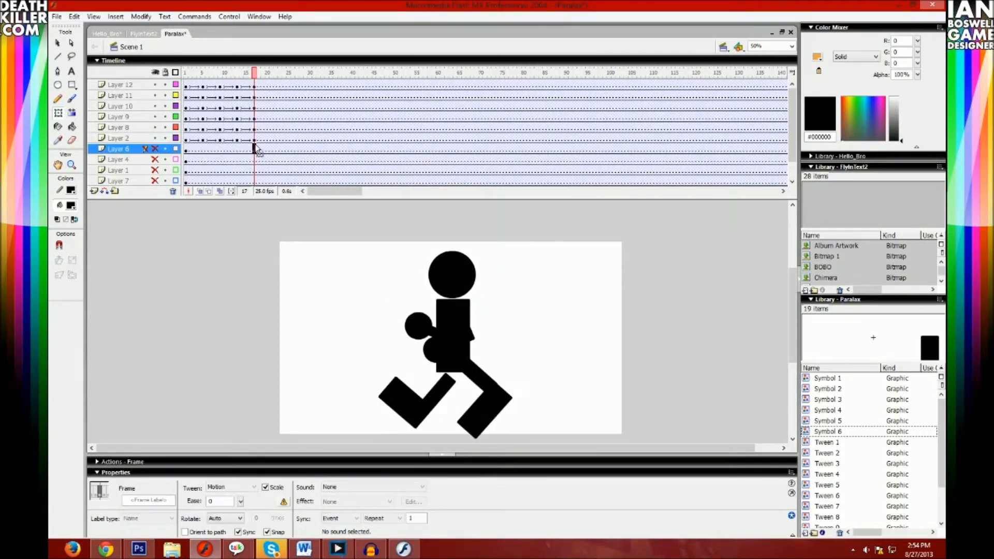
pyautogui.keyDown('shift'); pyautogui.click(187, 87); pyautogui.keyUp('shift')
pyautogui.rightClick(187, 87)
pyautogui.click(228, 197)
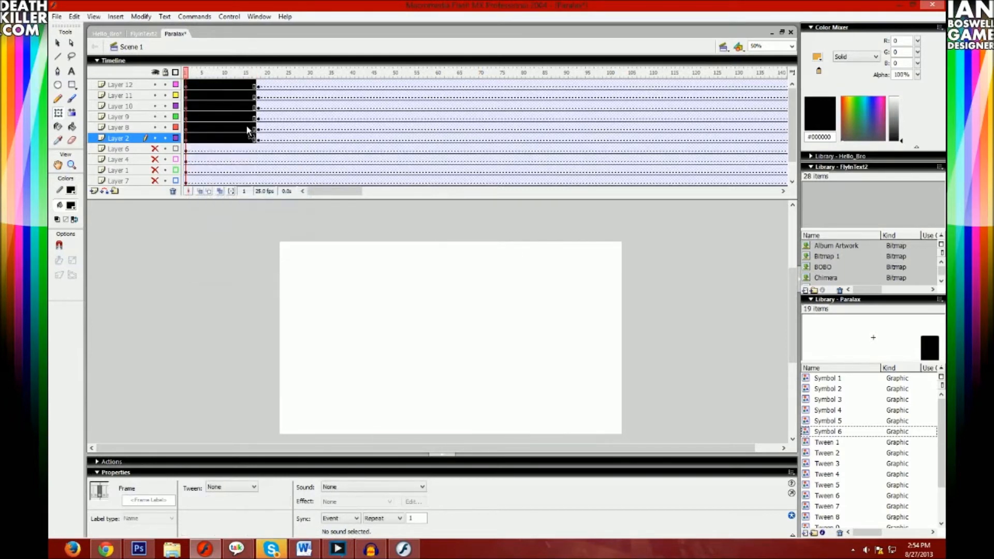
# - Clear the leftover figure from frame 18 onward on all six body-part layers
pyautogui.click(267, 137)
pyautogui.click(258, 138)
pyautogui.keyDown('shift'); pyautogui.click(259, 86); pyautogui.keyUp('shift')
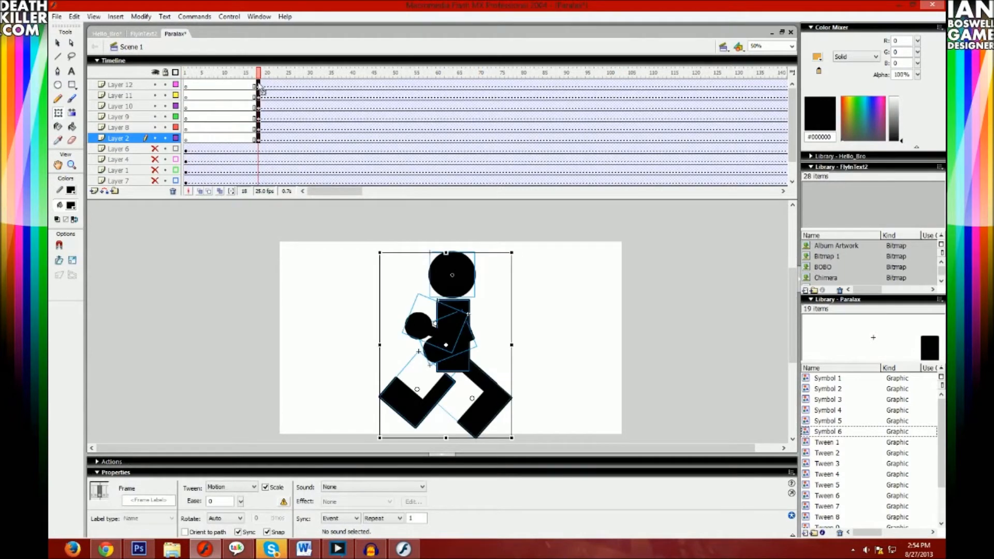
pyautogui.rightClick(258, 83)
pyautogui.click(264, 117)
pyautogui.click(254, 118)
pyautogui.click(254, 128)
pyautogui.click(258, 138)
pyautogui.click(249, 138)
pyautogui.keyDown('shift'); pyautogui.click(251, 88); pyautogui.keyUp('shift')
pyautogui.moveTo(251, 88)
pyautogui.mouseDown()
pyautogui.moveTo(268, 90)
pyautogui.moveTo(260, 88)
pyautogui.mouseUp()
# - Add a new layer above Layer 12 and paint a small brush dot on its first frame
pyautogui.click(186, 86)
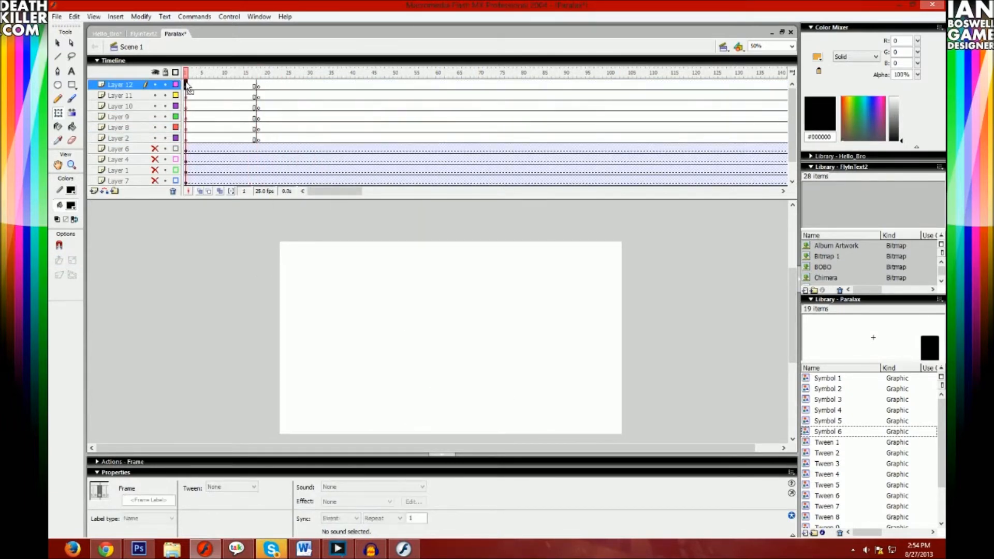
pyautogui.click(73, 99)
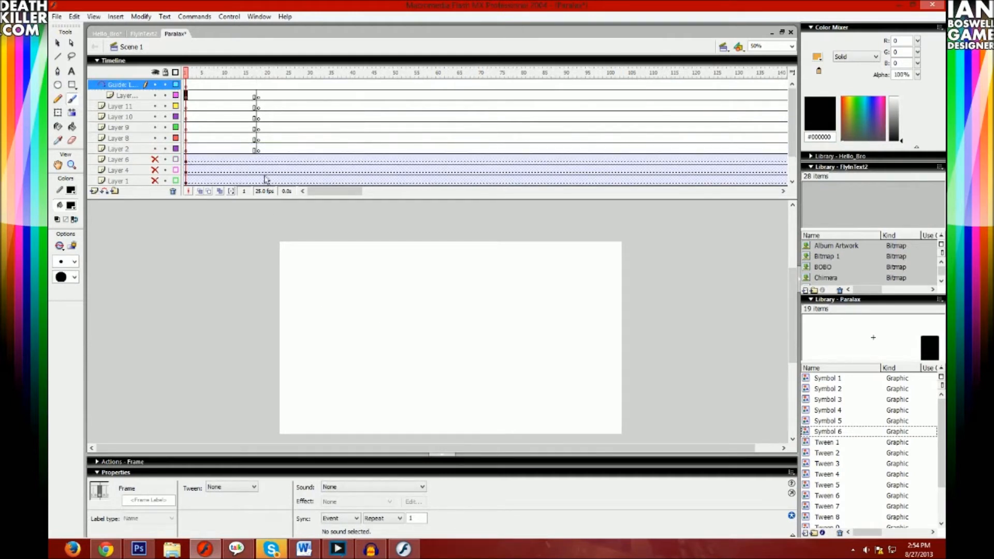
pyautogui.click(93, 191)
pyautogui.click(188, 87)
pyautogui.click(399, 278)
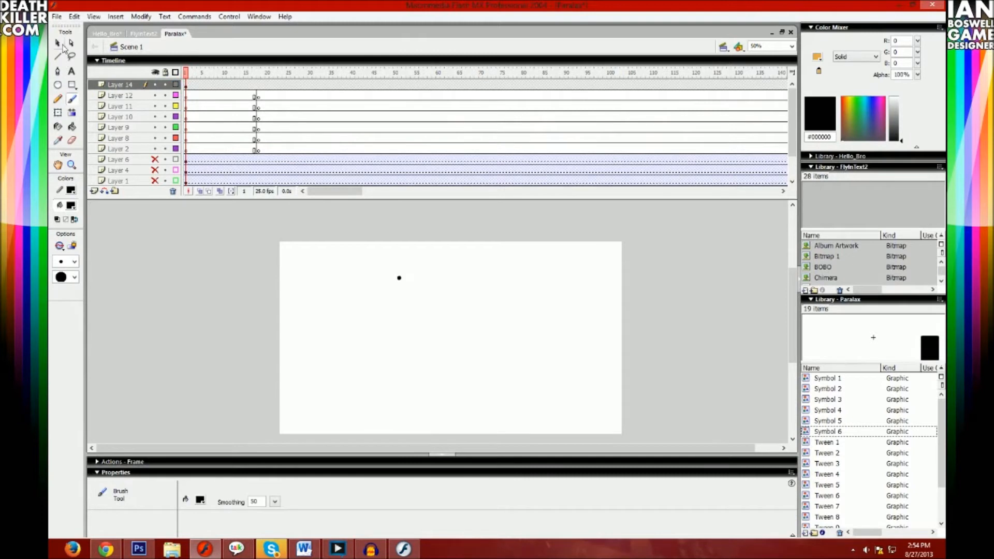
# - Create a motion tween on frame 1 of Layer 14 to turn the dot into a symbol
pyautogui.click(58, 43)
pyautogui.rightClick(186, 85)
pyautogui.click(233, 92)
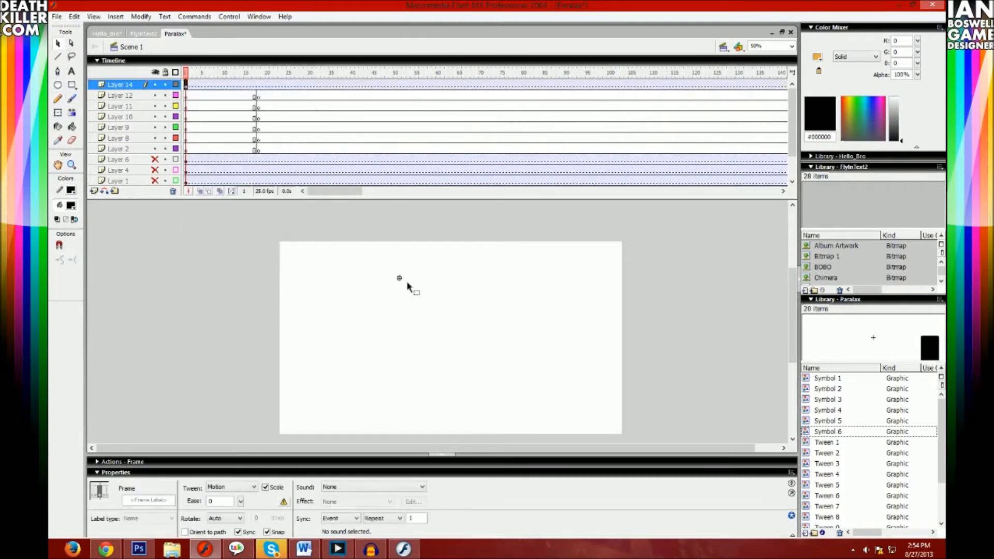
# - Paste the cut run-cycle frames into the first frame inside the dot symbol and return to Scene 1
pyautogui.doubleClick(400, 280)
pyautogui.click(184, 85)
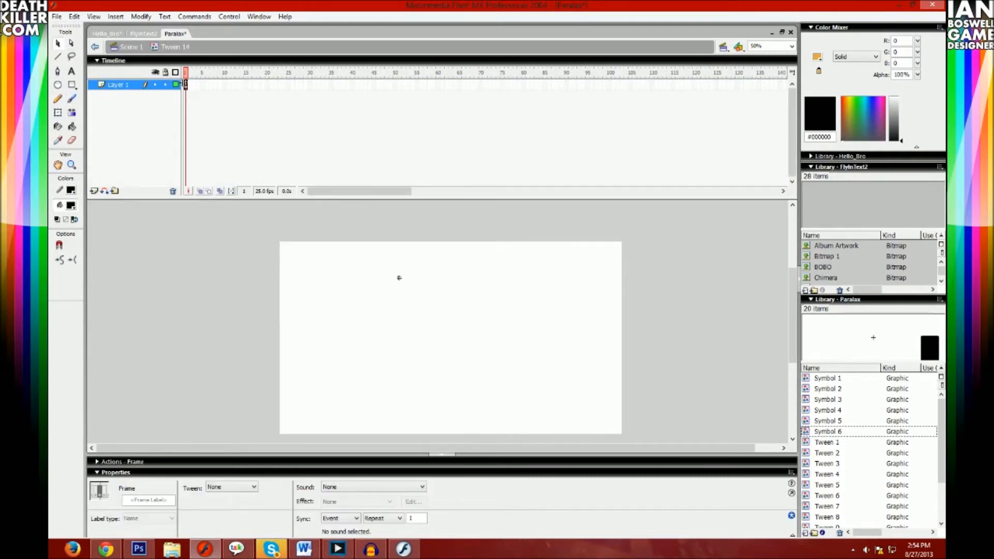
pyautogui.rightClick(186, 86)
pyautogui.click(243, 216)
pyautogui.doubleClick(219, 304)
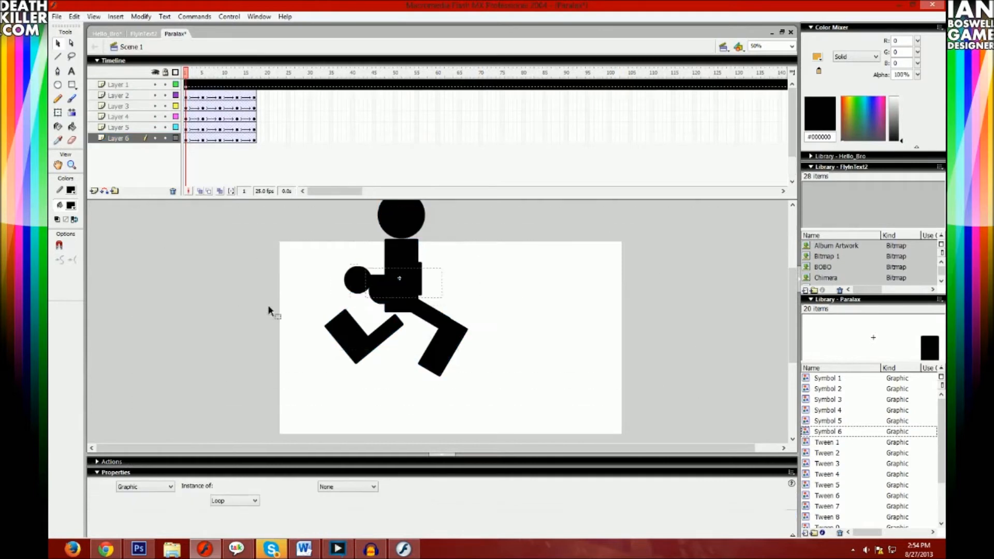
# - Scale the running figure symbol down to about 477 by 664 and move it to the stage's lower-right corner
pyautogui.moveTo(397, 272); pyautogui.dragTo(537, 341)
pyautogui.rightClick(539, 332)
pyautogui.click(583, 192)
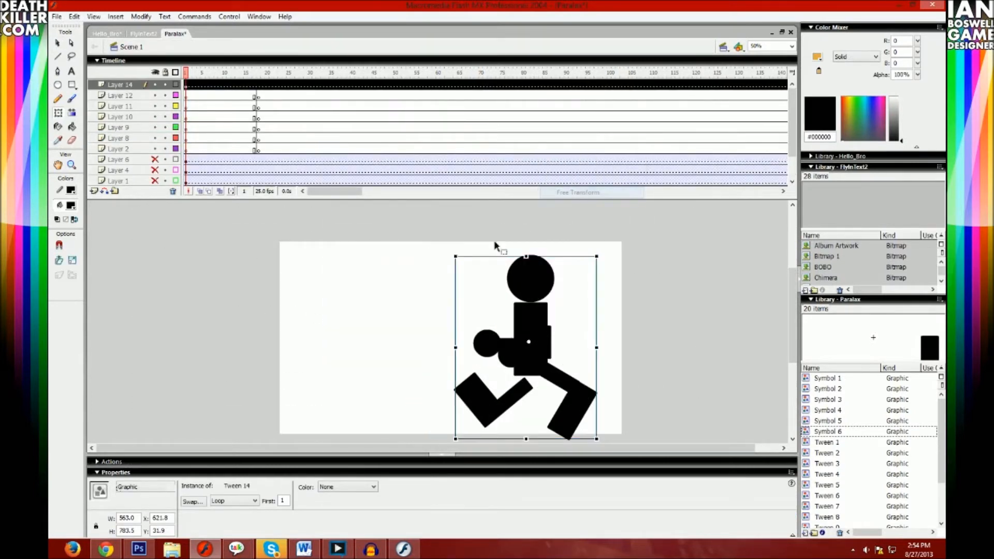
pyautogui.moveTo(457, 255); pyautogui.dragTo(476, 283)
pyautogui.moveTo(540, 325); pyautogui.dragTo(576, 331)
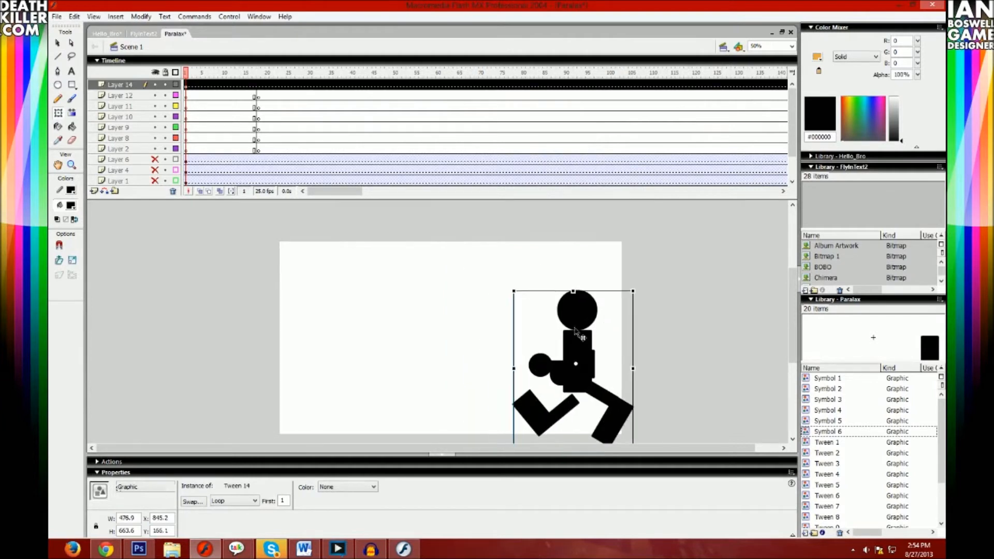
# - Insert a keyframe at frame 77 on Layer 14, move the figure to the stage's left side, and play the tween
pyautogui.click(293, 85)
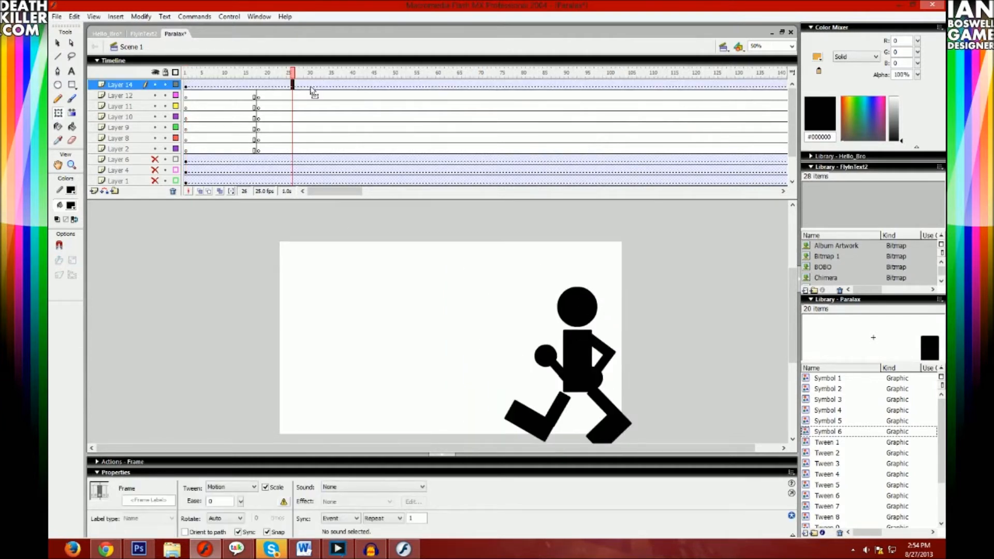
pyautogui.click(510, 85)
pyautogui.press('F6')
pyautogui.moveTo(603, 348); pyautogui.dragTo(362, 344)
pyautogui.press('Return')
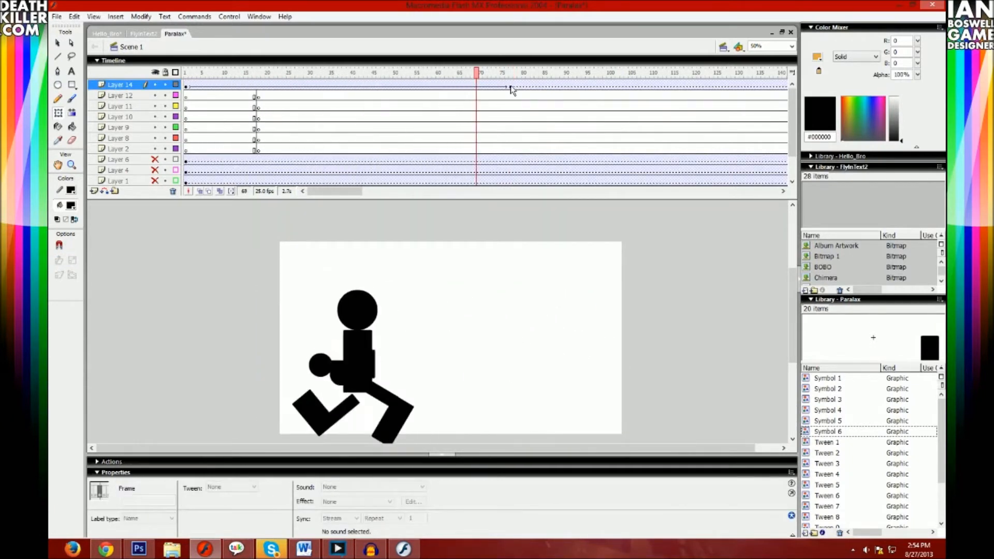
# - Move Layer 14's end keyframe to frame 37 and replay the run from frame 1
pyautogui.moveTo(340, 86); pyautogui.dragTo(340, 86)
pyautogui.moveTo(340, 73); pyautogui.dragTo(136, 92)
pyautogui.press('Return')
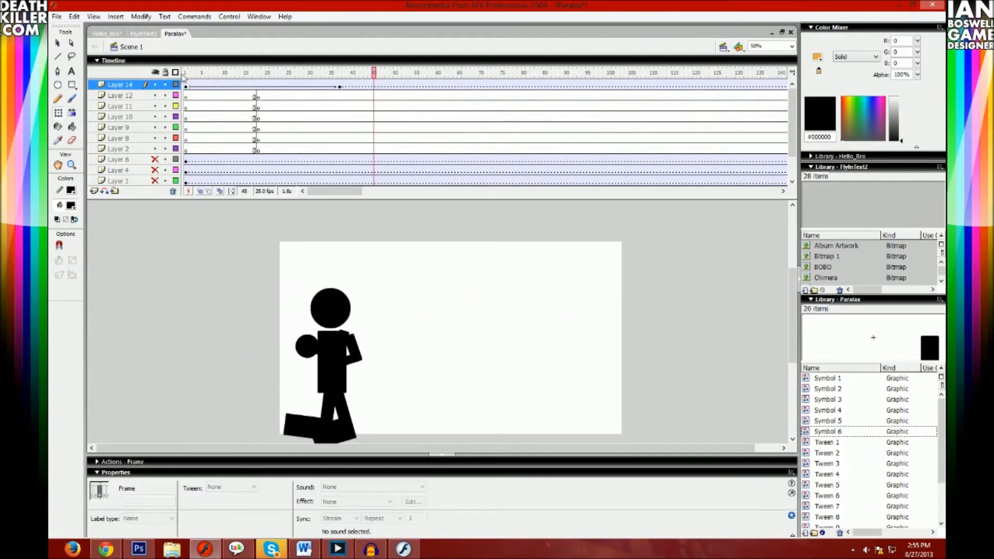
# - Show all hidden background layers and play the run against them, first as outlines and then in full colour
pyautogui.click(156, 73)
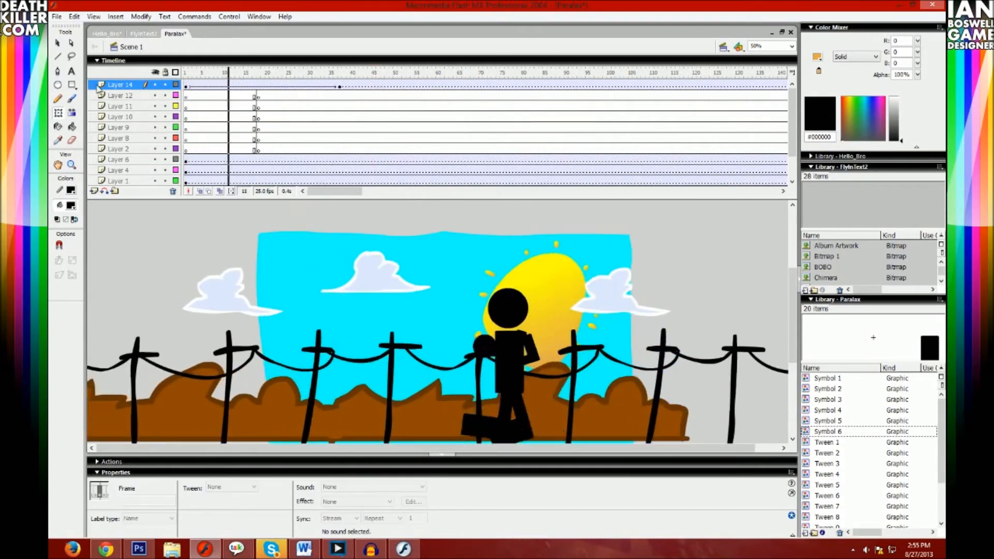
pyautogui.click(175, 72)
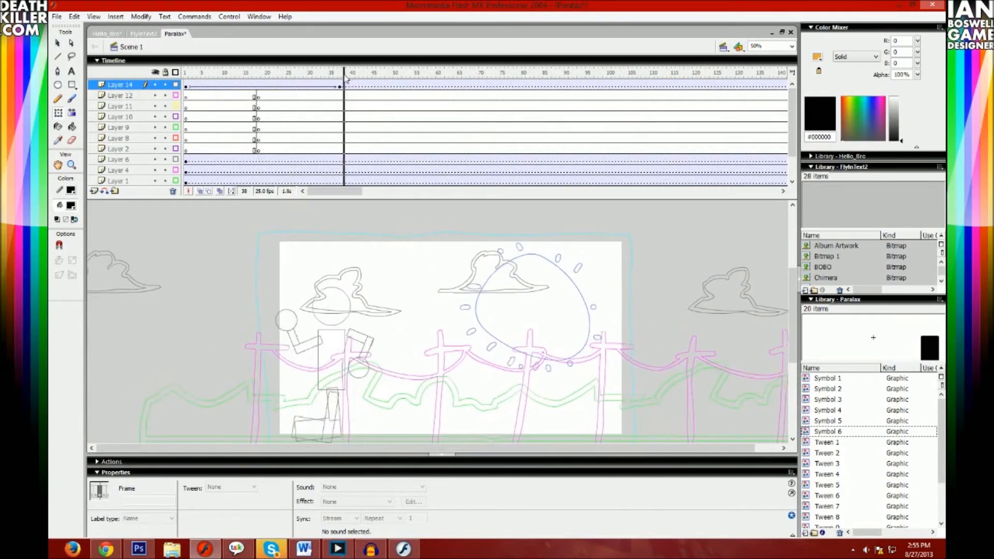
pyautogui.press('Return')
pyautogui.click(176, 72)
pyautogui.press('Return')
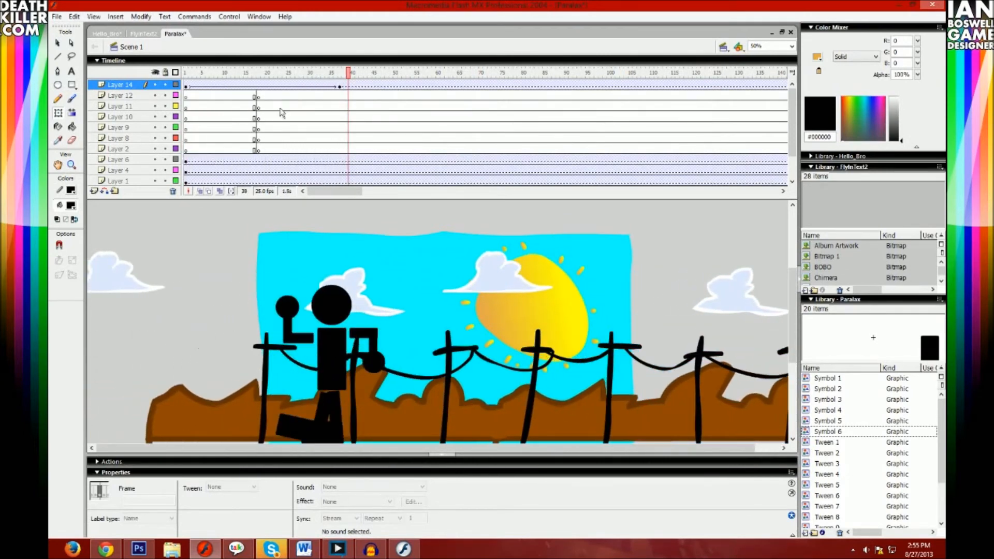
# - Save the Paralax document and open the Red_better_Run_Fix file
pyautogui.click(57, 17)
pyautogui.click(80, 105)
pyautogui.click(58, 17)
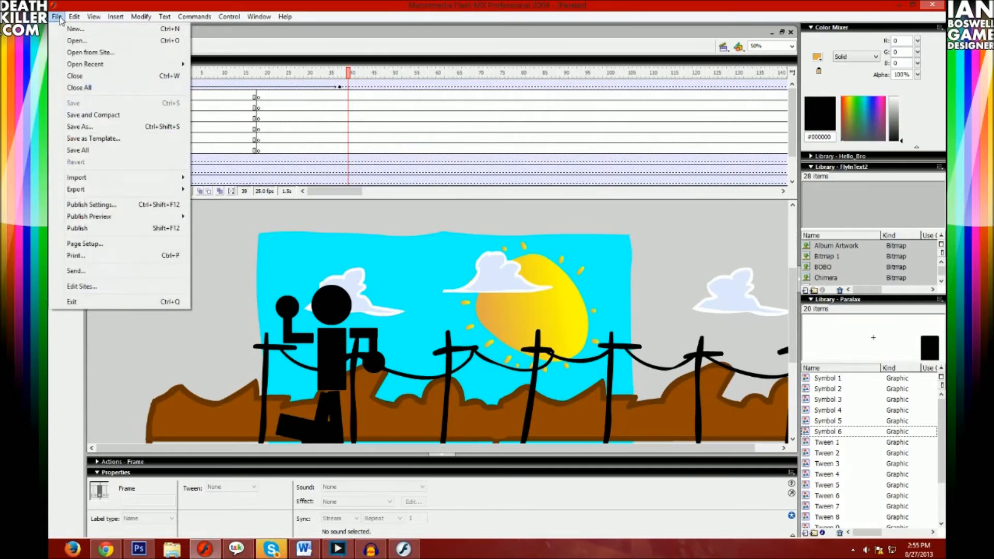
pyautogui.click(81, 41)
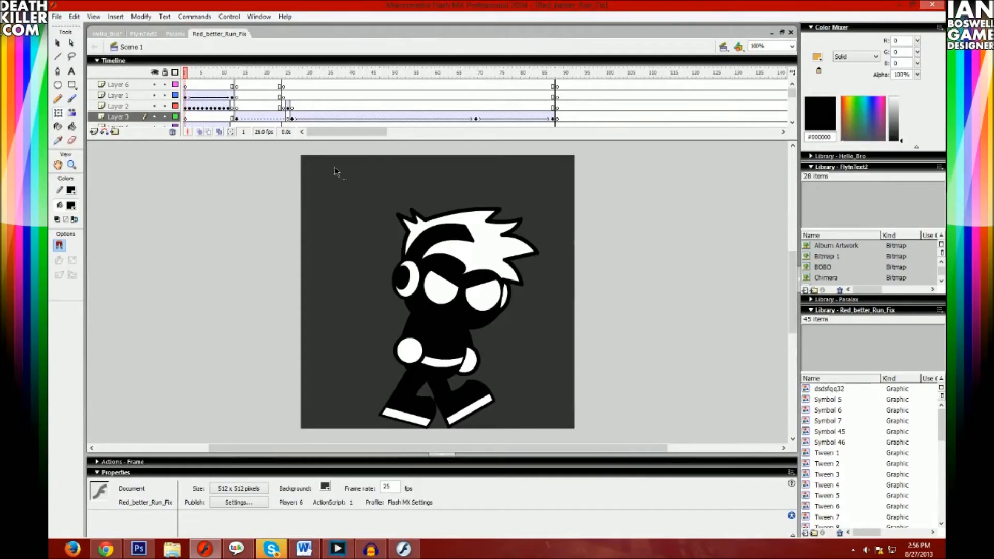
# - Set the Red_better_Run_Fix document's background colour to white
pyautogui.click(140, 16)
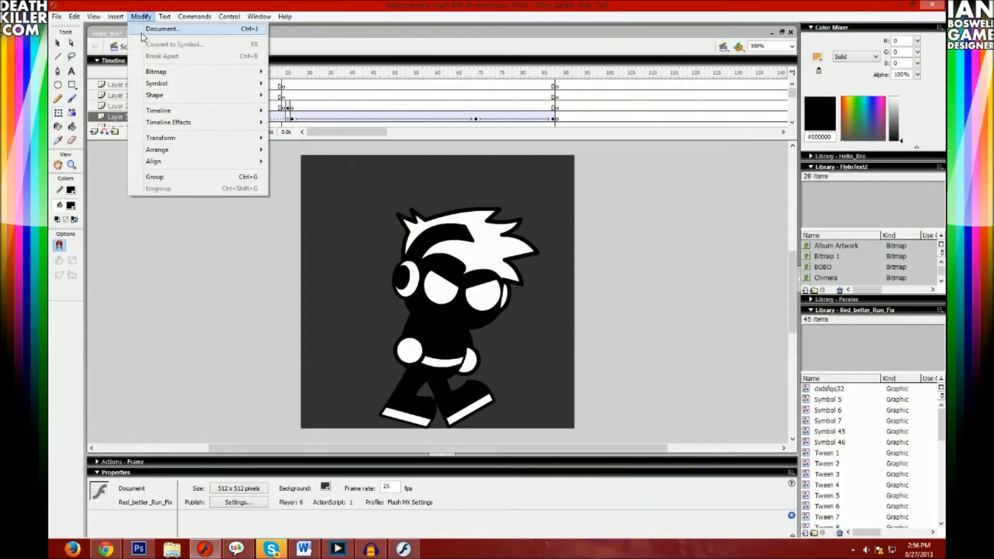
pyautogui.click(142, 27)
pyautogui.click(463, 265)
pyautogui.click(457, 305)
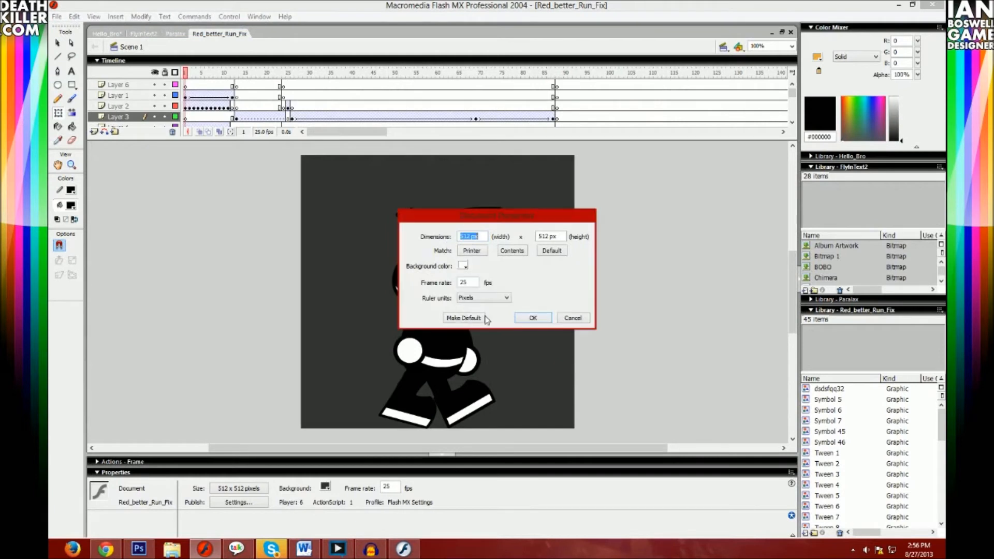
pyautogui.click(533, 317)
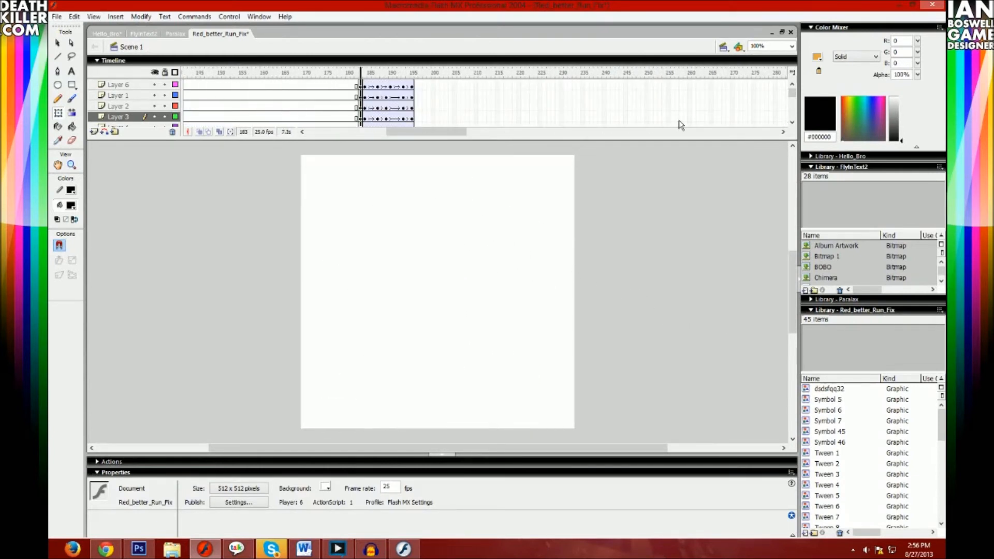
# - Play and scrub the character's run cycle in the first dozen frames, switching between outline and filled display
pyautogui.moveTo(207, 85); pyautogui.dragTo(181, 81)
pyautogui.press('Return')
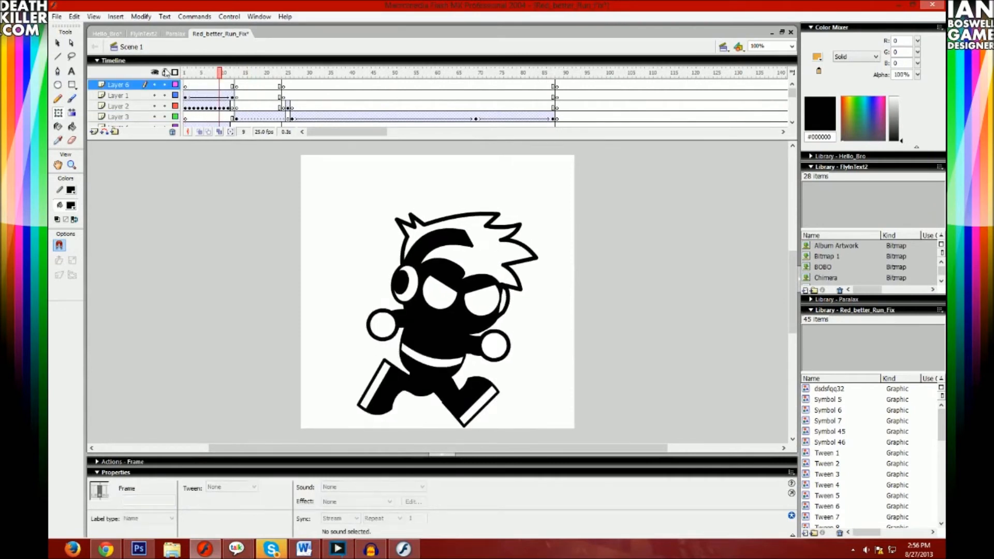
pyautogui.click(175, 72)
pyautogui.moveTo(234, 73); pyautogui.dragTo(190, 73)
pyautogui.click(175, 73)
pyautogui.press('Return')
pyautogui.click(187, 73)
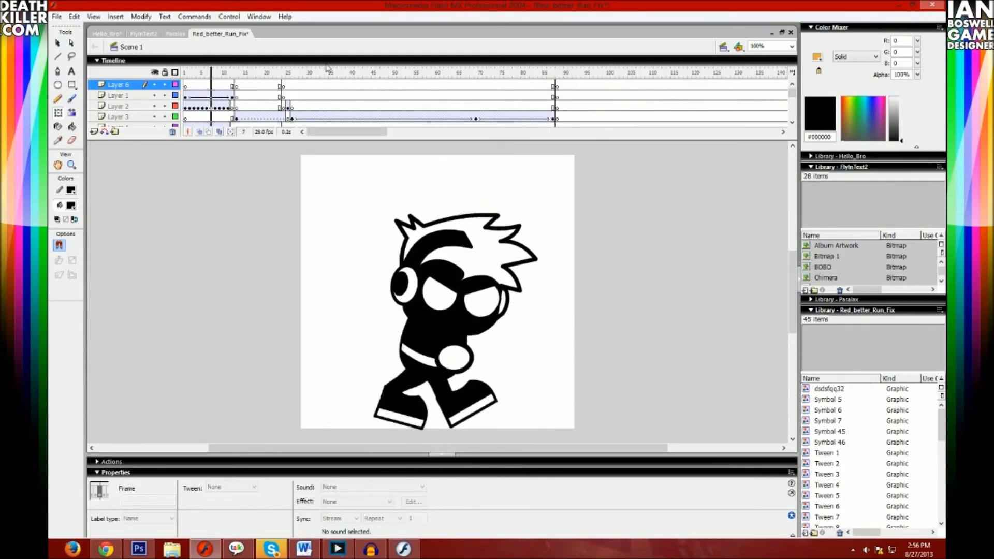
# - Scrub and repeatedly play the character's standing and later animations from about frame 88 onward
pyautogui.click(559, 70)
pyautogui.press('Return')
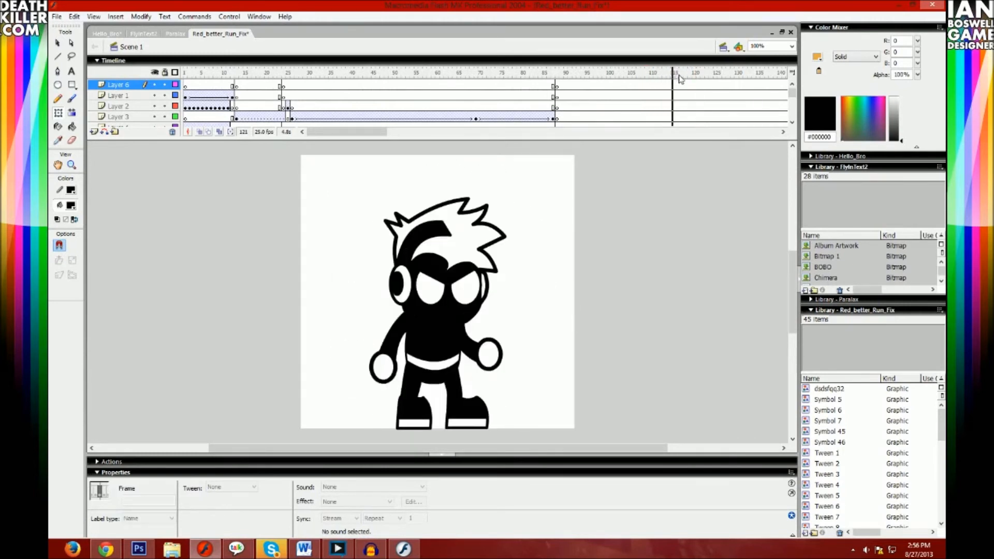
pyautogui.moveTo(690, 78); pyautogui.dragTo(662, 82)
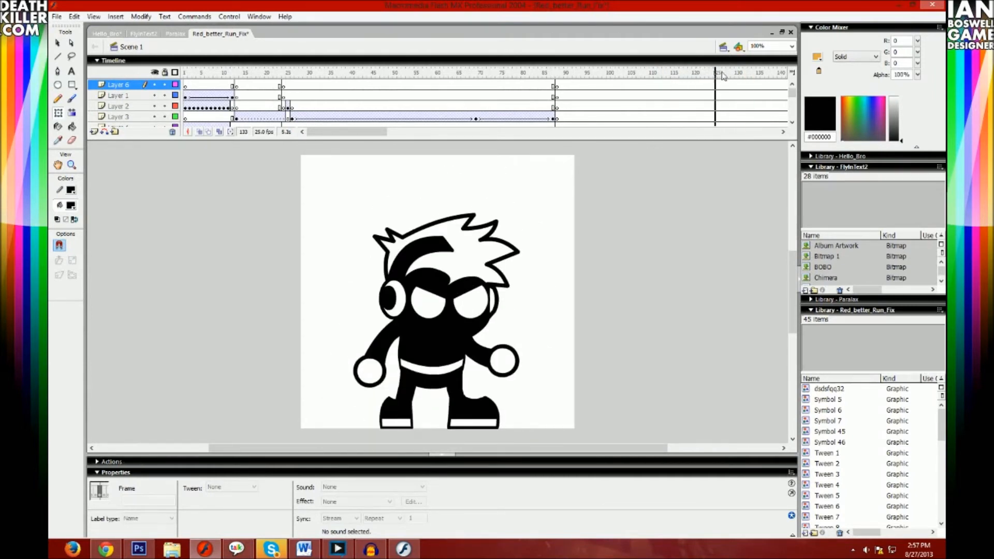
pyautogui.moveTo(744, 74); pyautogui.dragTo(773, 66)
pyautogui.moveTo(470, 132); pyautogui.dragTo(428, 134)
pyautogui.click(510, 74)
pyautogui.press('Return')
pyautogui.click(507, 74)
pyautogui.press('Return')
pyautogui.click(507, 74)
pyautogui.press('Return')
pyautogui.press('Return')
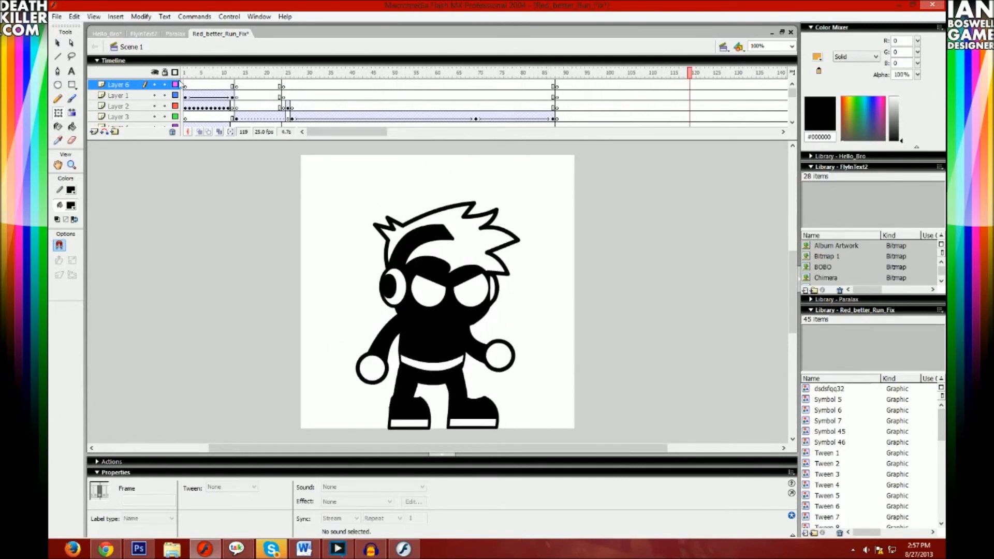
# - Lock all layers, examine the run cycle's poses in outline and filled display, and play the later jump animation
pyautogui.click(165, 72)
pyautogui.click(175, 72)
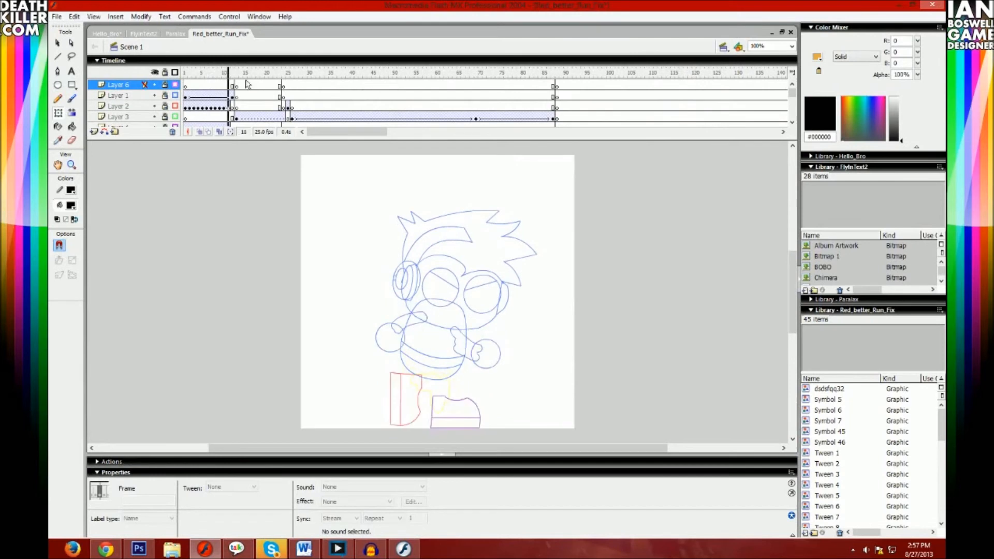
pyautogui.click(175, 73)
pyautogui.moveTo(185, 73); pyautogui.dragTo(218, 77)
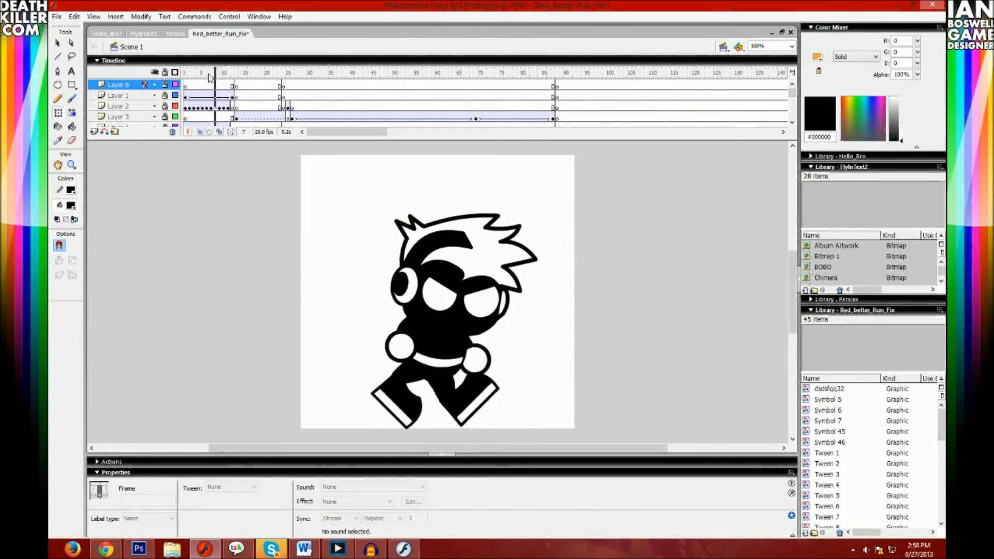
pyautogui.moveTo(215, 72); pyautogui.dragTo(234, 78)
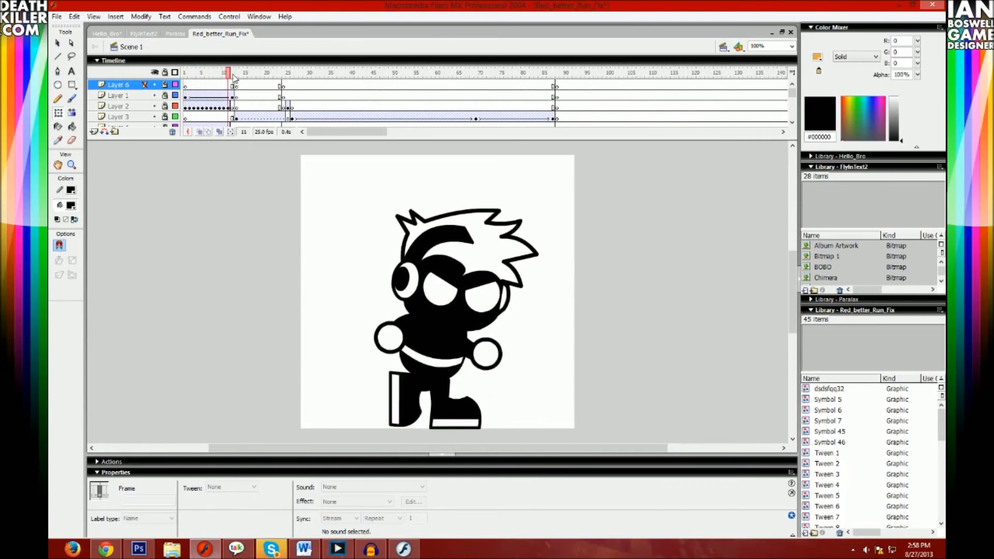
pyautogui.moveTo(177, 78); pyautogui.dragTo(226, 87)
pyautogui.click(237, 86)
pyautogui.moveTo(231, 74); pyautogui.dragTo(945, 61)
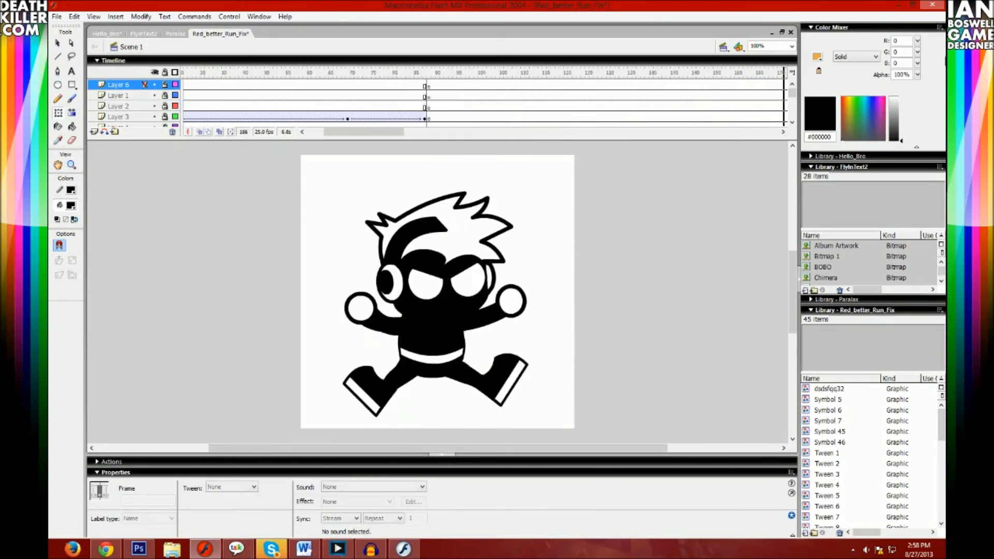
pyautogui.press('Return')
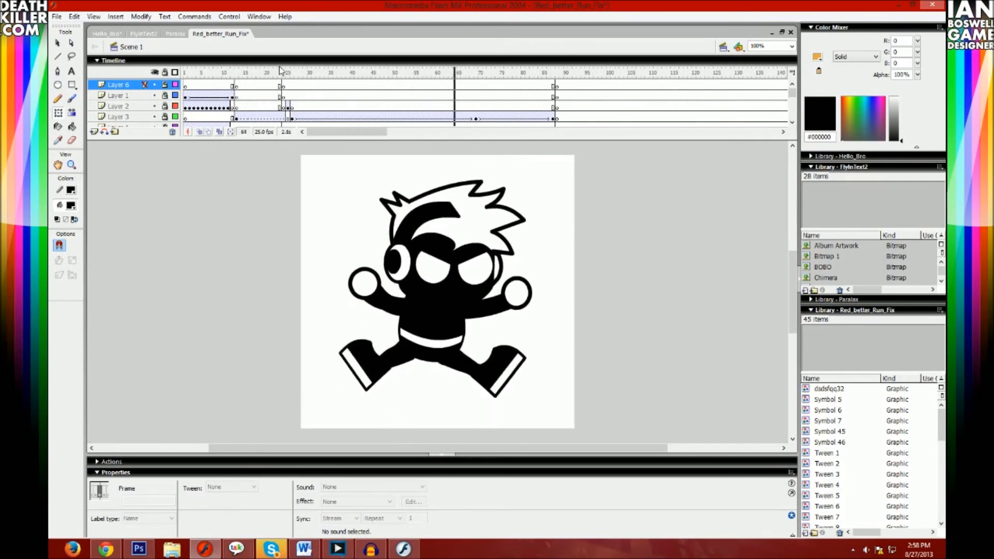
# - Switch back to the Paralax document, replay the run, and display every layer except Layer 14 as outlines
pyautogui.click(175, 33)
pyautogui.moveTo(267, 73); pyautogui.dragTo(179, 75)
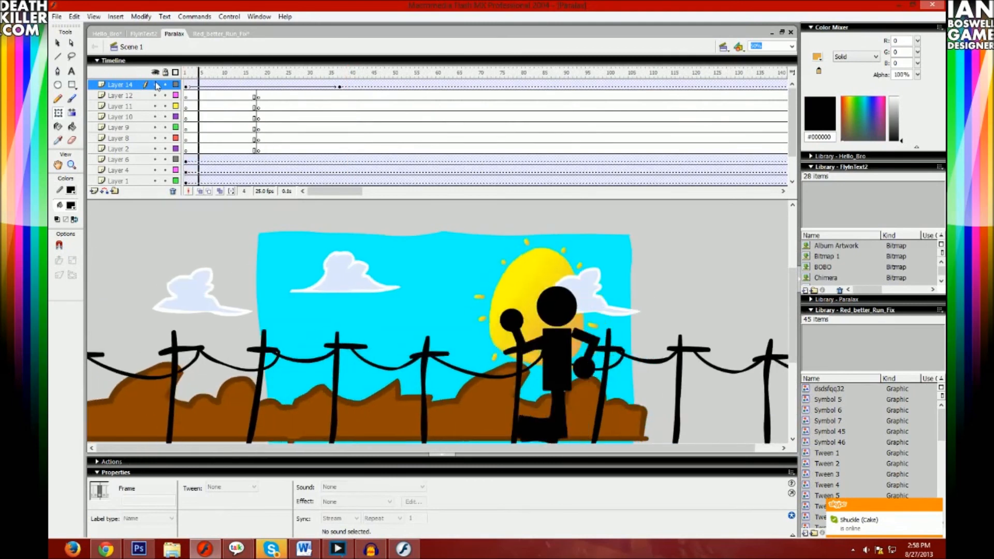
pyautogui.press('Return')
pyautogui.click(175, 73)
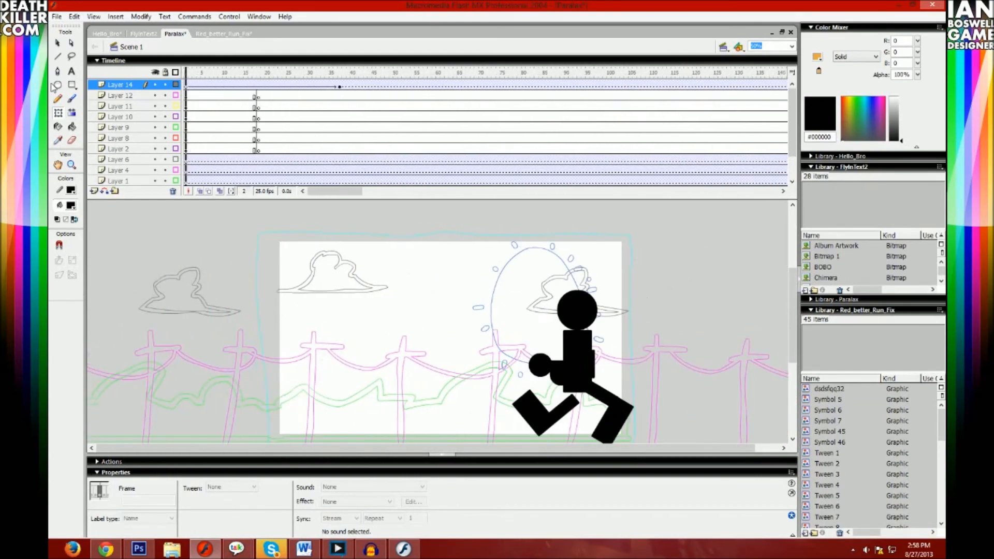
# - Squash the figure slightly at a frame 5 keyframe on Layer 14, stretch it to about 683 high at frame 8, and replay
pyautogui.click(547, 330)
pyautogui.moveTo(548, 291); pyautogui.dragTo(548, 294)
pyautogui.click(214, 85)
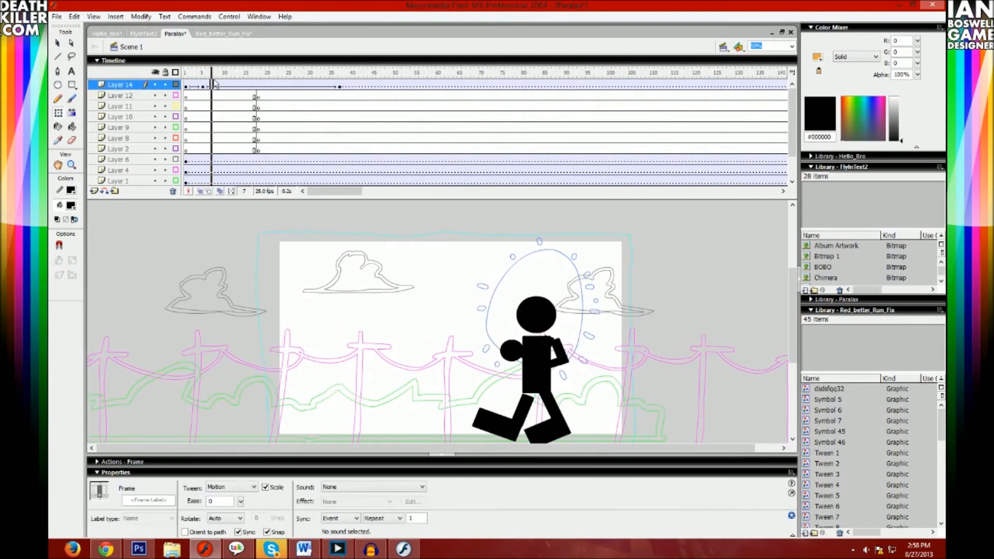
pyautogui.click(216, 87)
pyautogui.moveTo(537, 297); pyautogui.dragTo(513, 306)
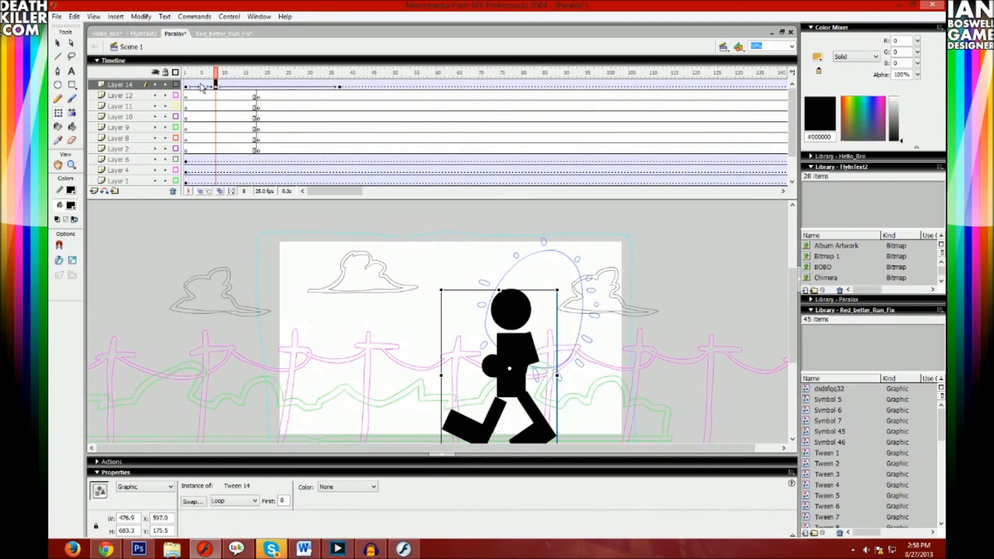
pyautogui.click(203, 87)
pyautogui.click(186, 85)
pyautogui.press('Return')
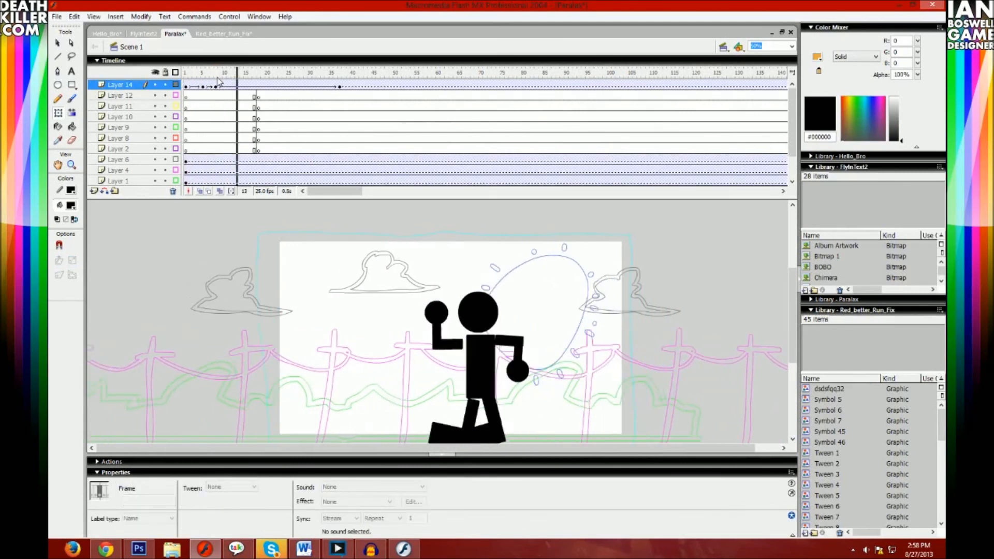
# - Add Layer 14 keyframes at frames 21, 23 and 31, distorting and raising the figure to about 275 by 564 at frame 31
pyautogui.click(276, 86)
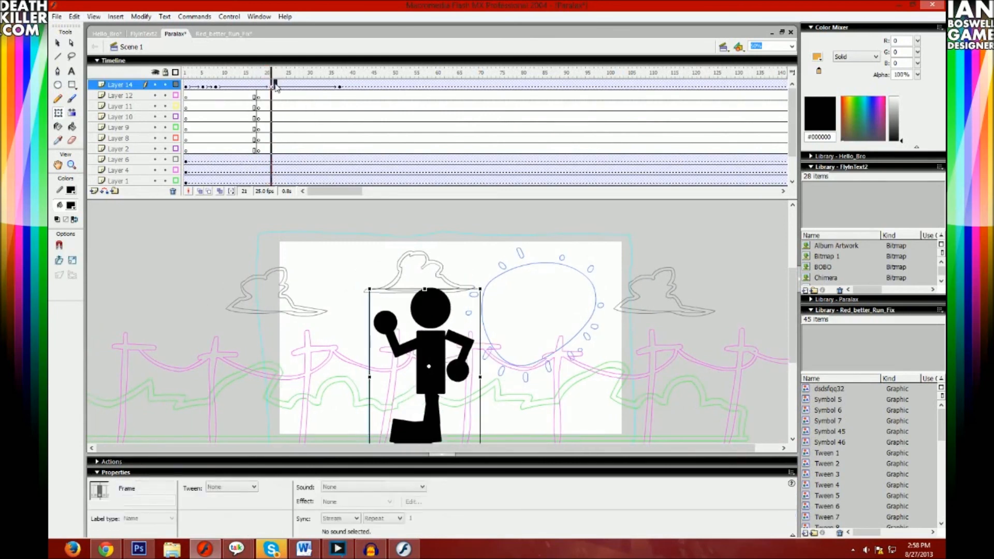
pyautogui.click(280, 86)
pyautogui.press('F6')
pyautogui.moveTo(425, 287); pyautogui.dragTo(495, 316)
pyautogui.moveTo(425, 329); pyautogui.dragTo(358, 264)
pyautogui.click(314, 87)
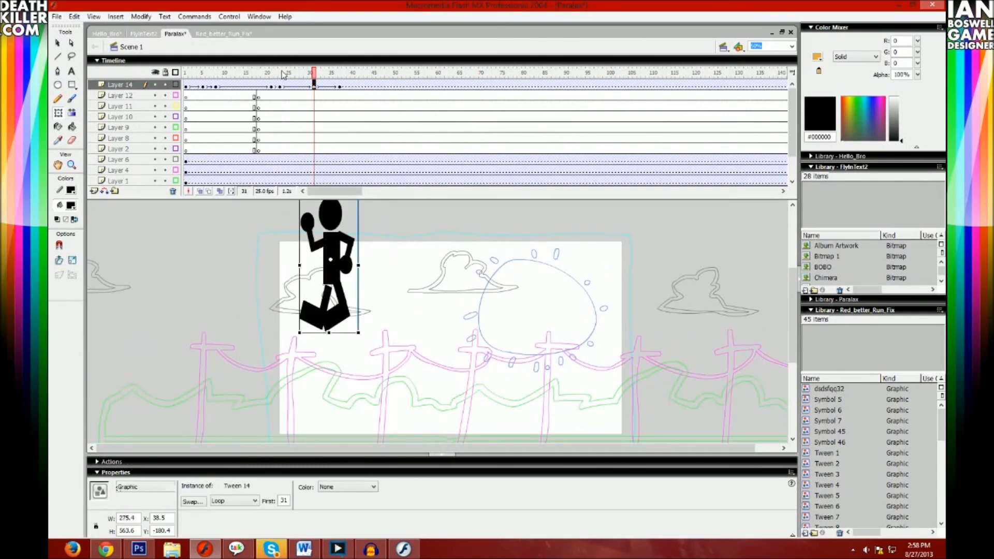
# - Replay the run from the start with the new keyframes and check the figure at the frame 37 end keyframe
pyautogui.moveTo(286, 74); pyautogui.dragTo(121, 93)
pyautogui.press('Return')
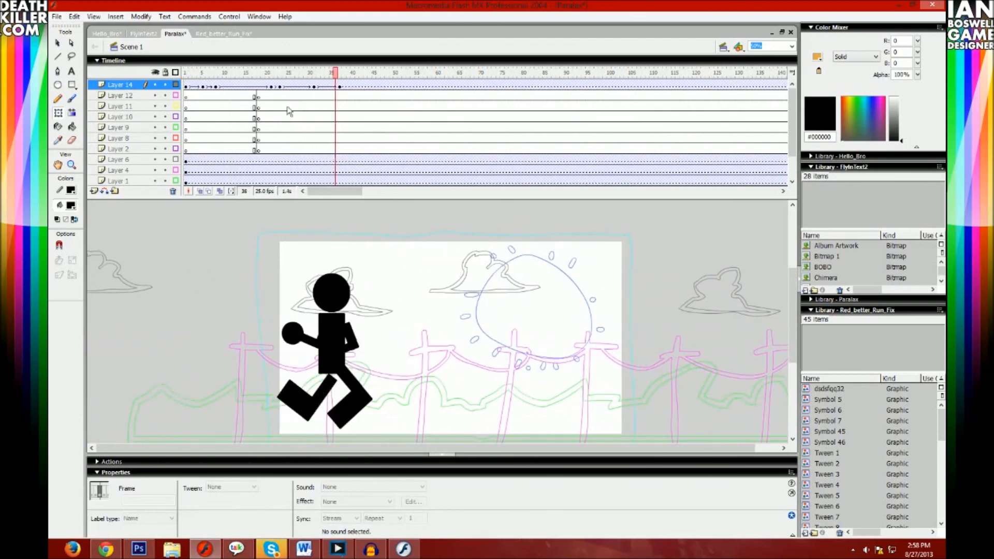
pyautogui.click(340, 86)
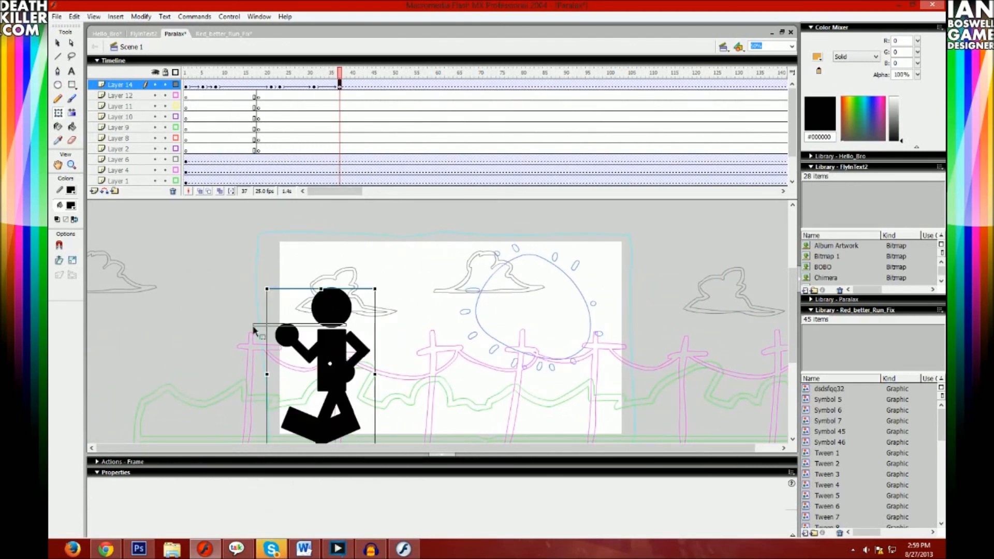
pyautogui.click(190, 86)
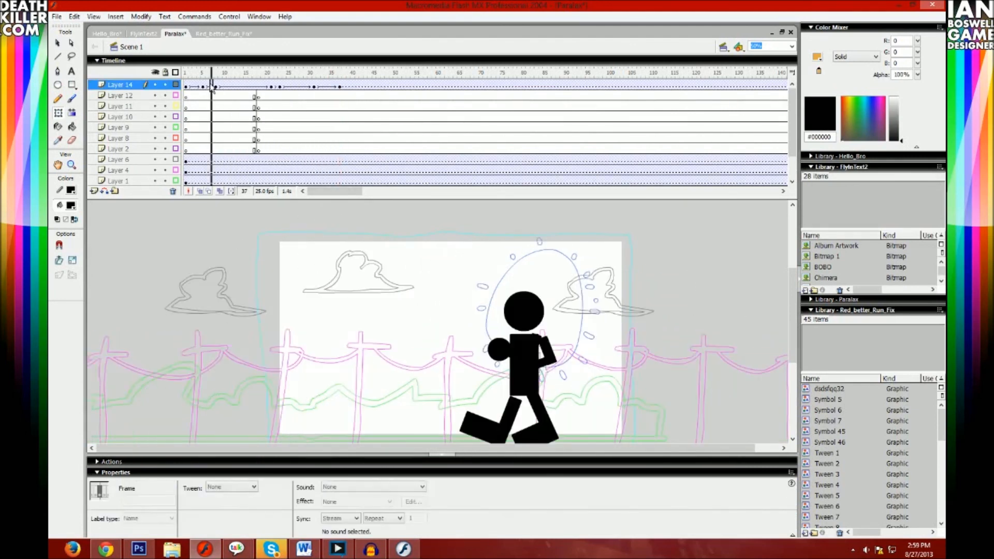
pyautogui.press('Return')
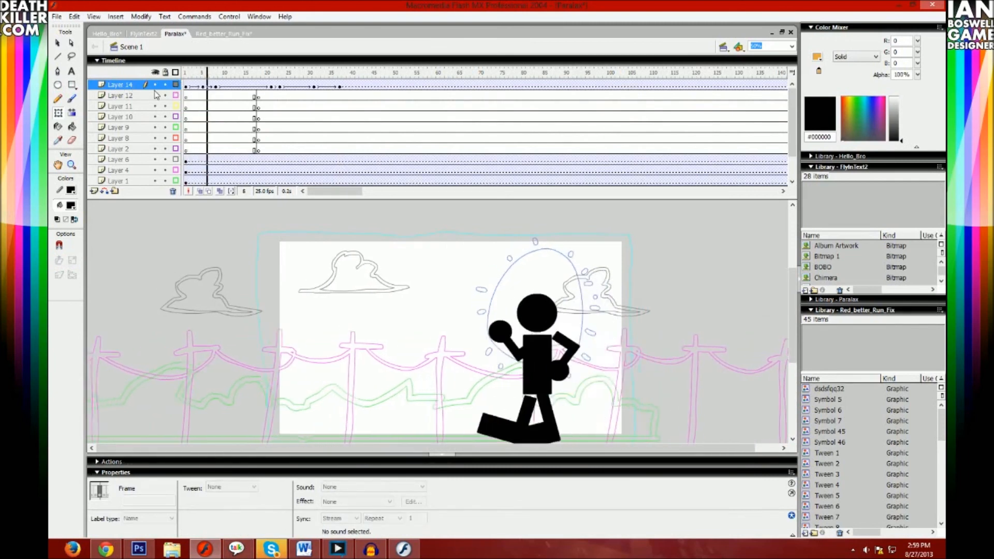